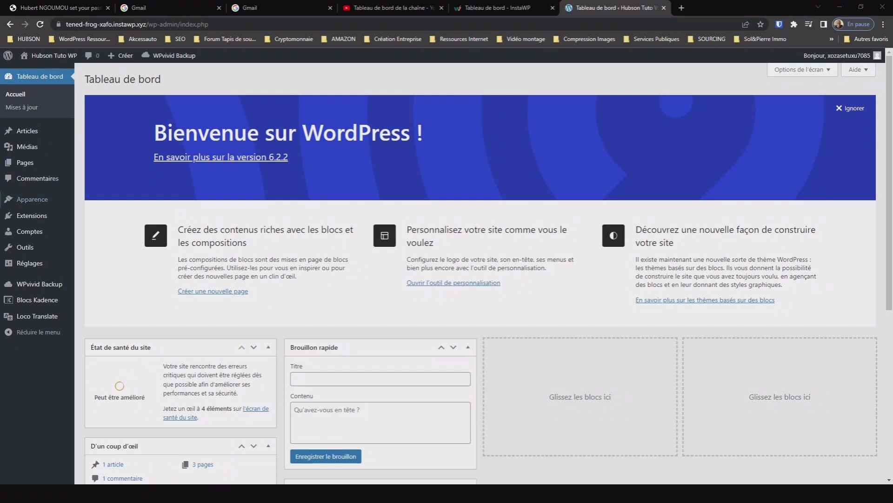
- Create a new page titled "Nous contacter" and publish it with public visibility
{"action": "mouse_move", "coordinate": [32, 215]}
{"action": "mouse_move", "coordinate": [25, 162]}
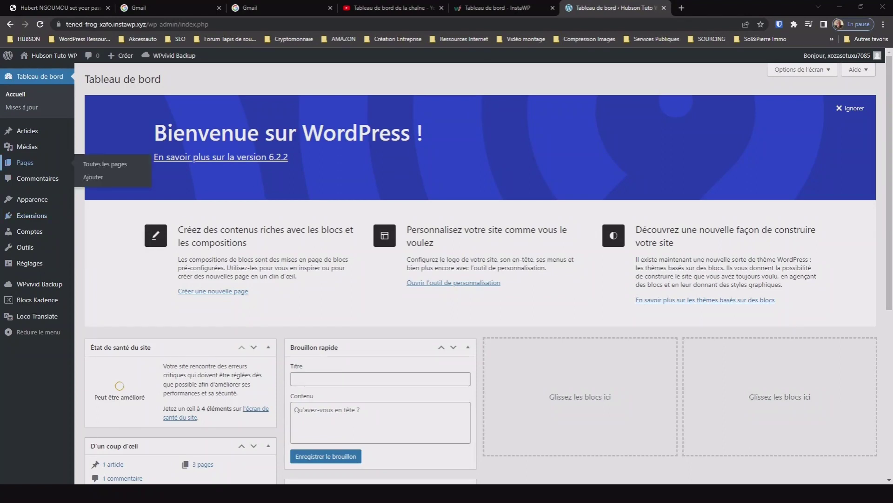
{"action": "left_click", "coordinate": [98, 180]}
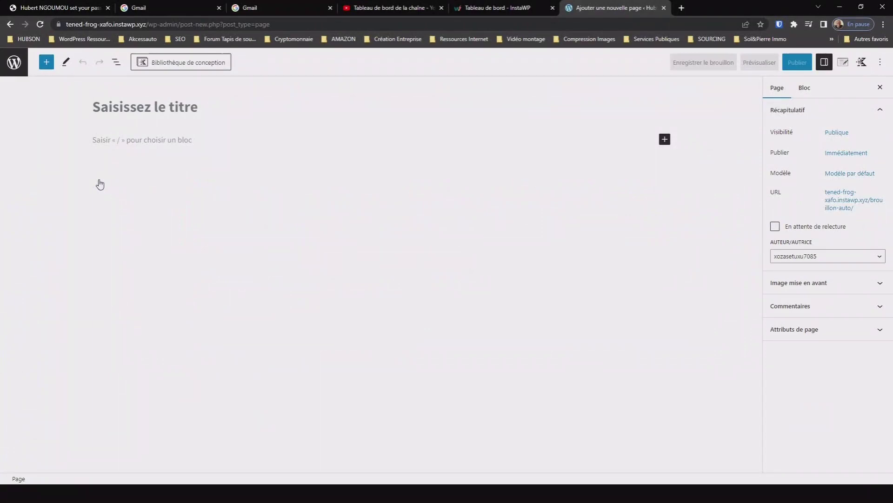
{"action": "type", "text": "Nous contacter"}
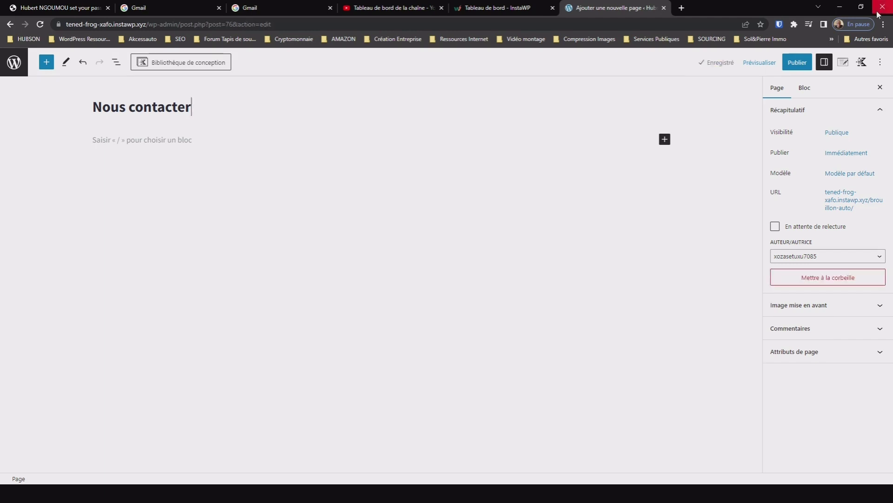
{"action": "left_click", "coordinate": [804, 70]}
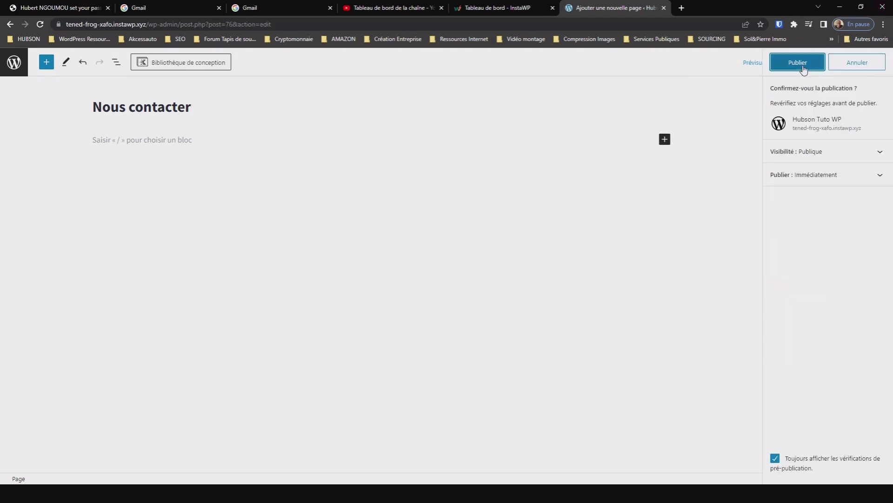
{"action": "left_click", "coordinate": [803, 70]}
{"action": "left_click", "coordinate": [47, 63]}
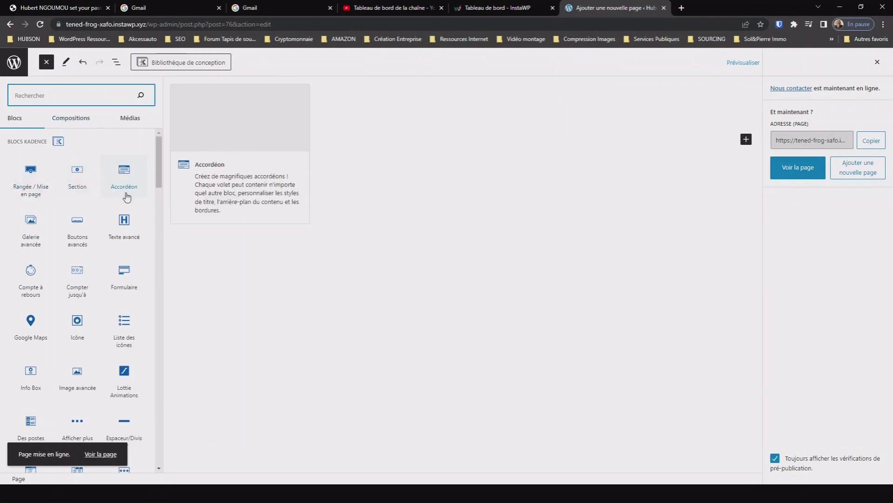
{"action": "left_click", "coordinate": [125, 275]}
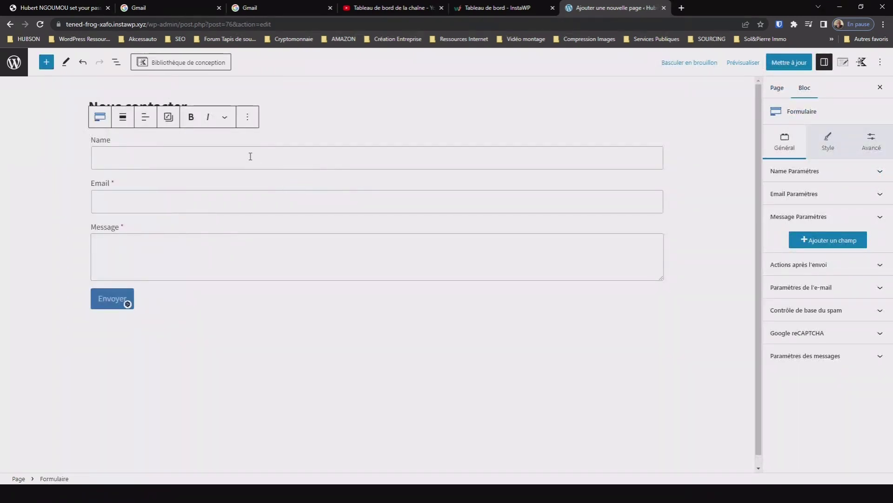
{"action": "left_click", "coordinate": [249, 118]}
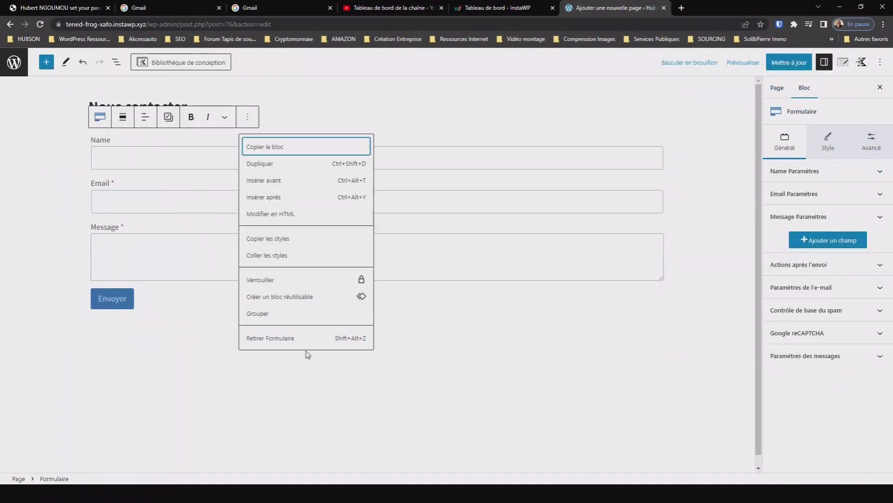
{"action": "left_click", "coordinate": [284, 343]}
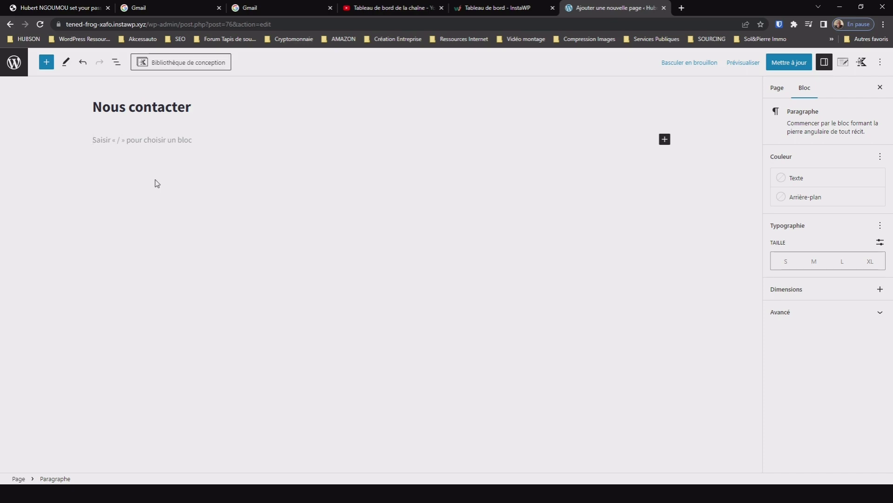
- Insert a Kadence row layout block with three equal columns on the page and show the block list view
{"action": "left_click", "coordinate": [46, 62]}
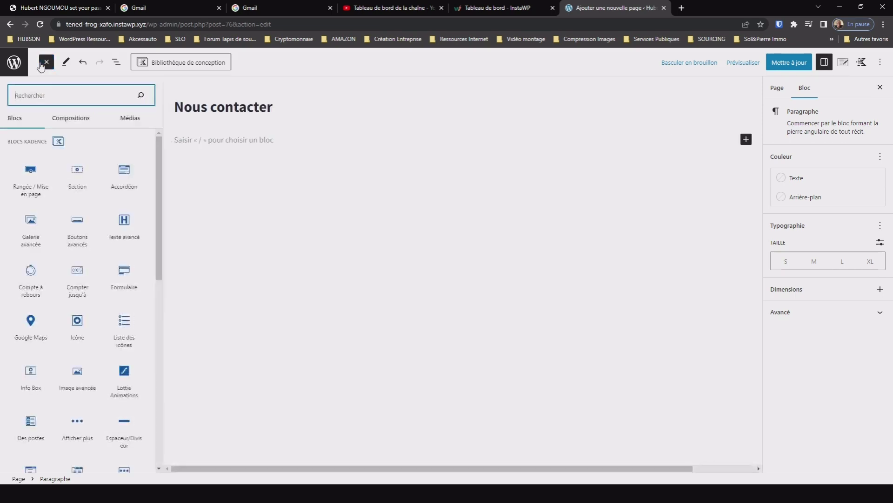
{"action": "left_click", "coordinate": [40, 191]}
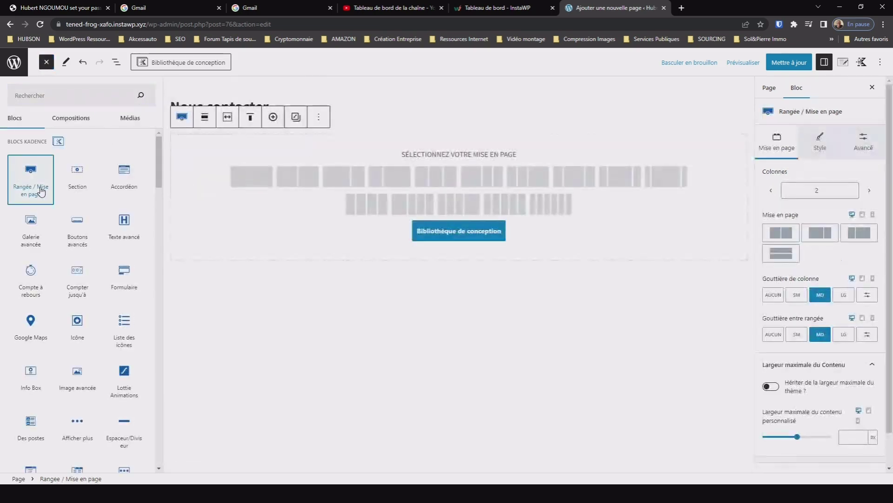
{"action": "left_click", "coordinate": [442, 188]}
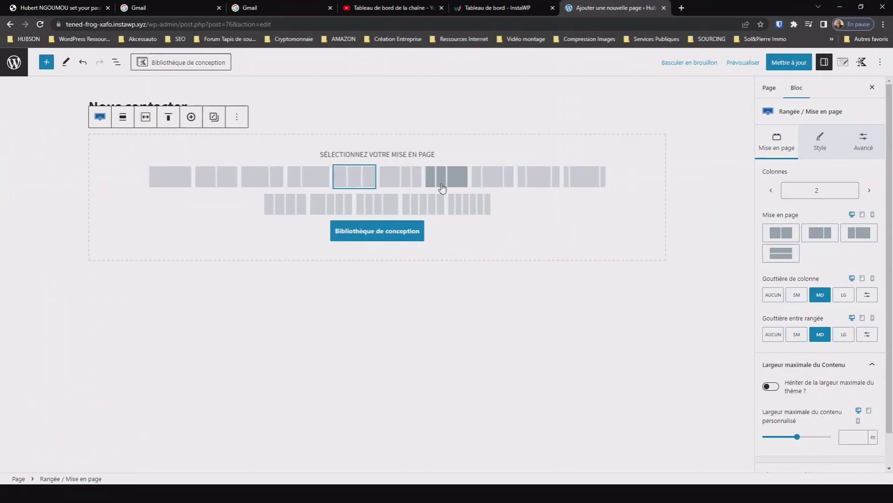
{"action": "left_click", "coordinate": [374, 184]}
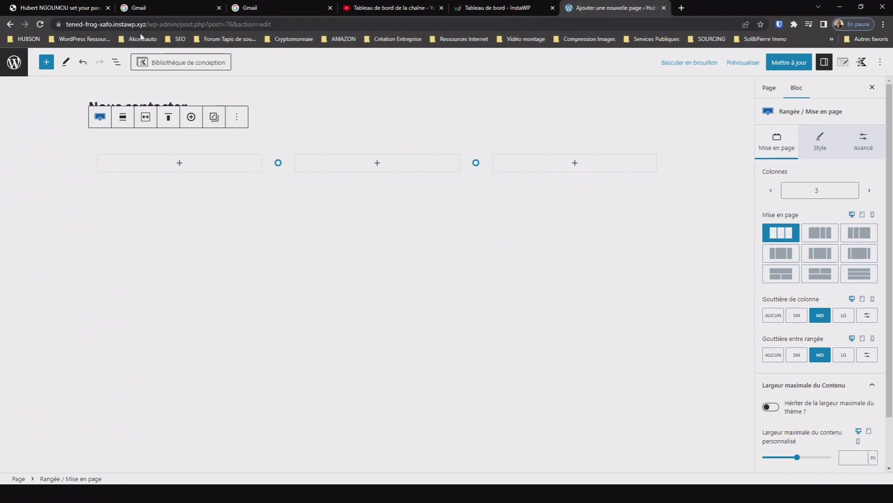
{"action": "left_click", "coordinate": [116, 63]}
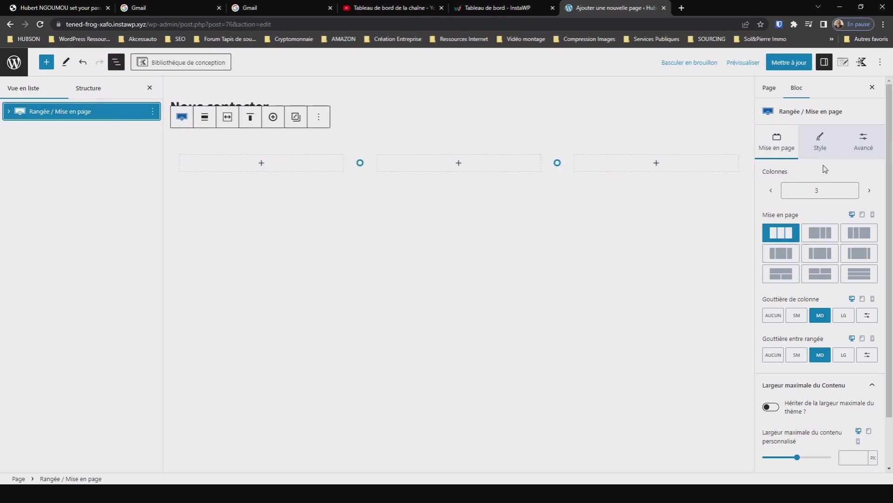
- Set the row's background image to mountains-190055_1280.jpg from the media library
{"action": "left_click", "coordinate": [823, 150]}
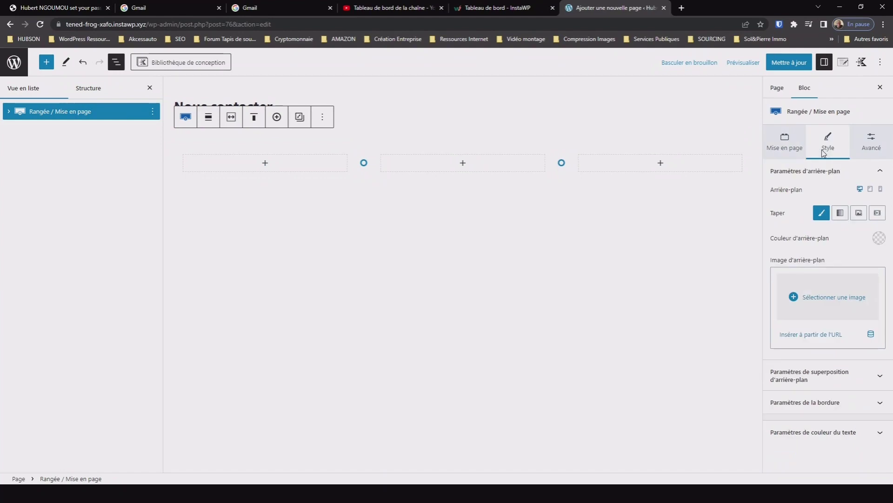
{"action": "left_click", "coordinate": [833, 298]}
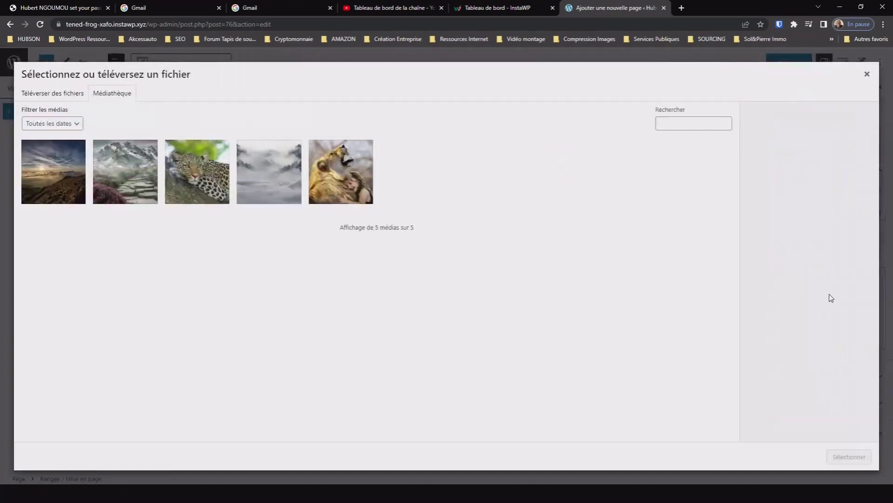
{"action": "left_click", "coordinate": [64, 180]}
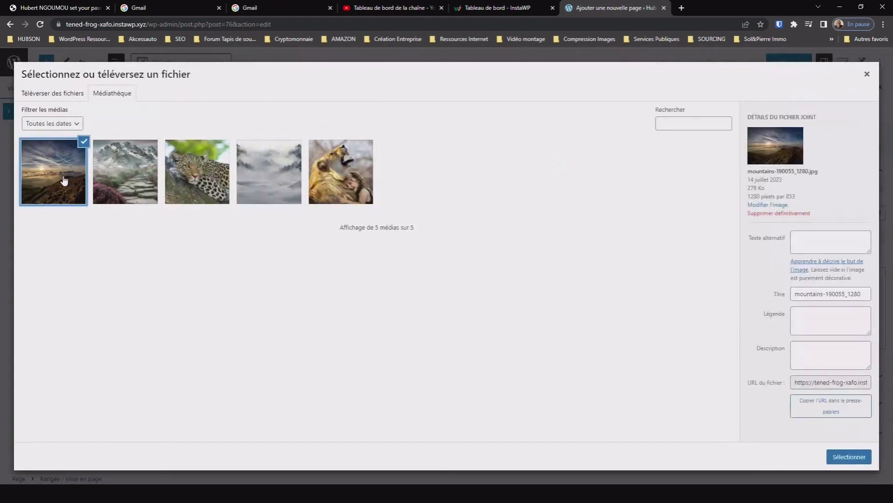
{"action": "left_click", "coordinate": [844, 458]}
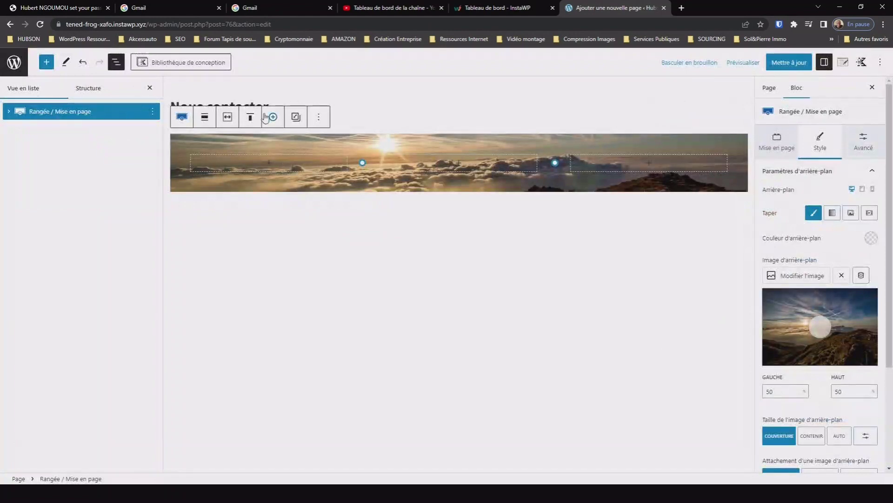
- Align the row to full width (Pleine largeur) and make its content use the theme's inner content width
{"action": "left_click", "coordinate": [206, 121]}
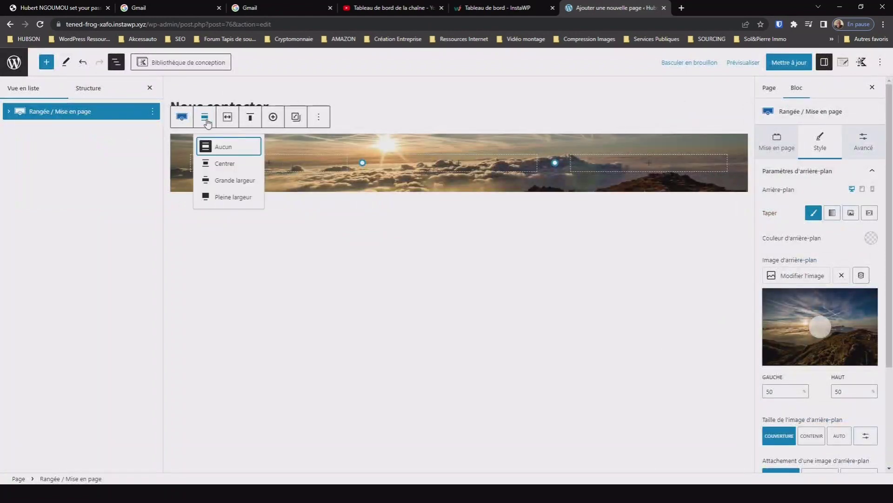
{"action": "left_click", "coordinate": [221, 202]}
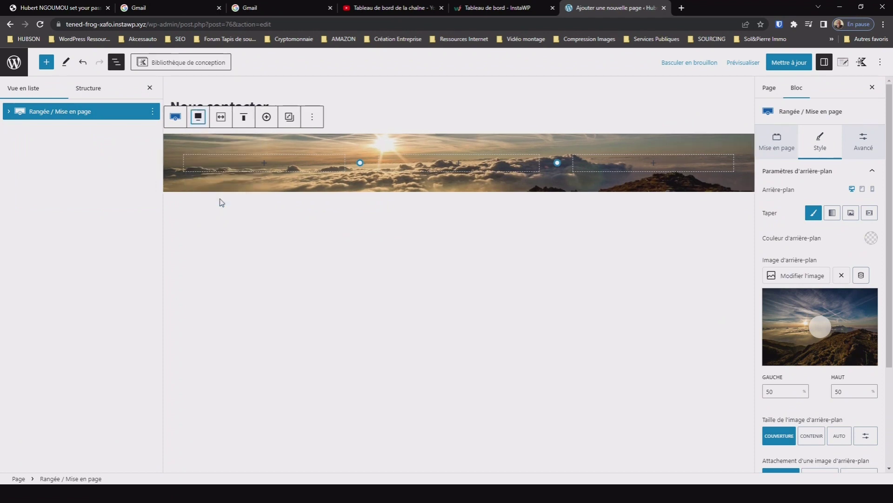
{"action": "left_click", "coordinate": [221, 117]}
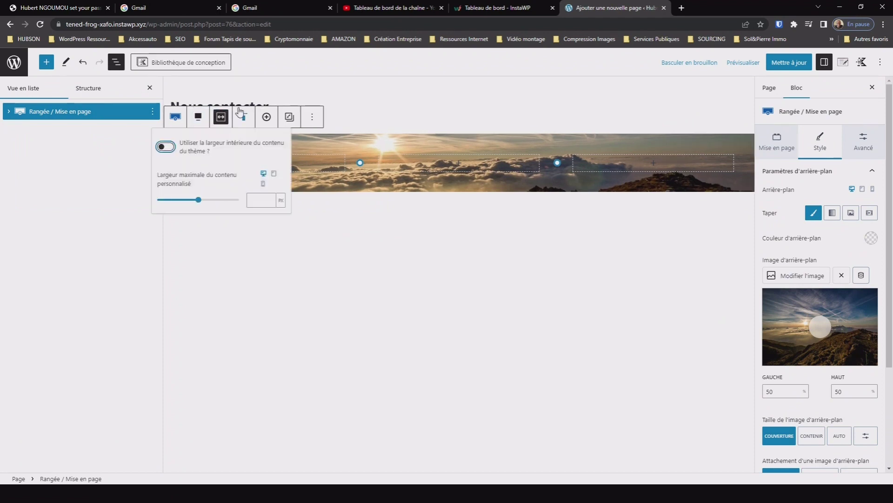
{"action": "left_click", "coordinate": [166, 147]}
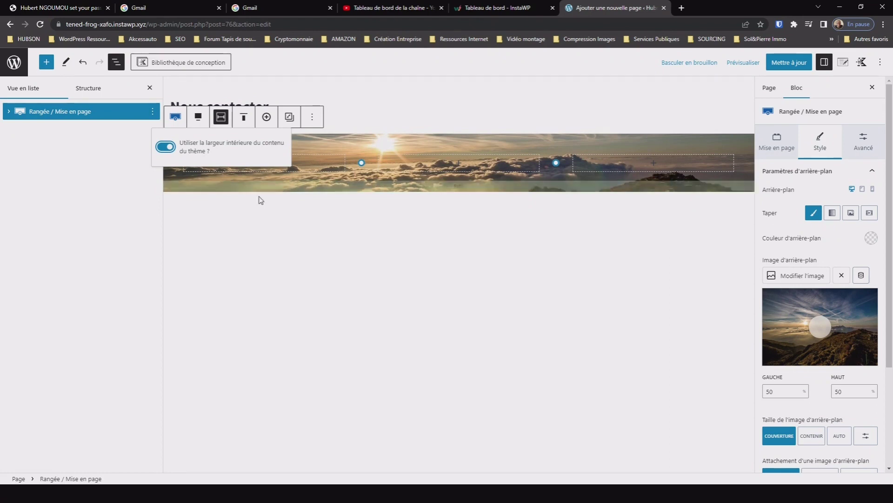
- Insert a Formulaire block in the row's middle column, preview the page in a new tab and return to the editor
{"action": "left_click", "coordinate": [459, 163]}
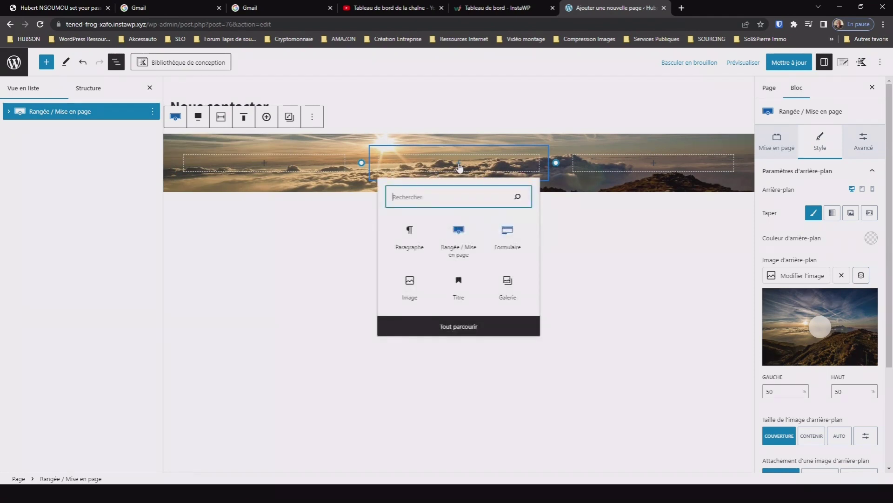
{"action": "left_click", "coordinate": [507, 244]}
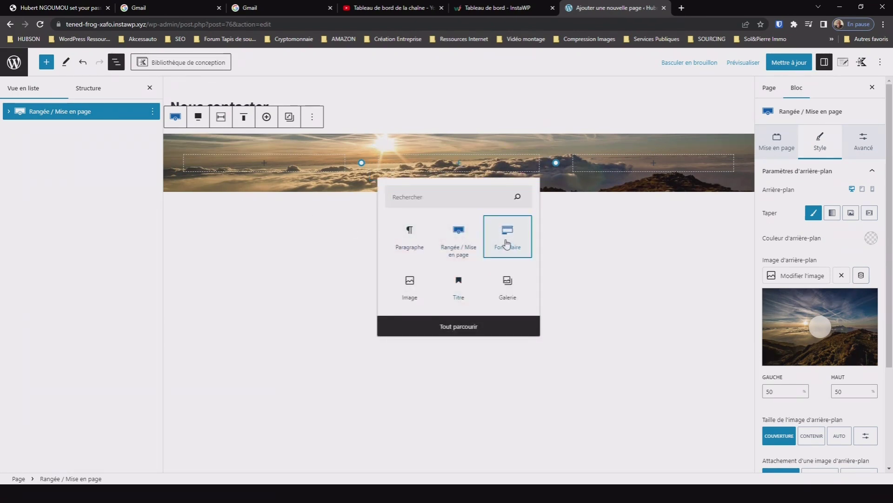
{"action": "left_click", "coordinate": [735, 69]}
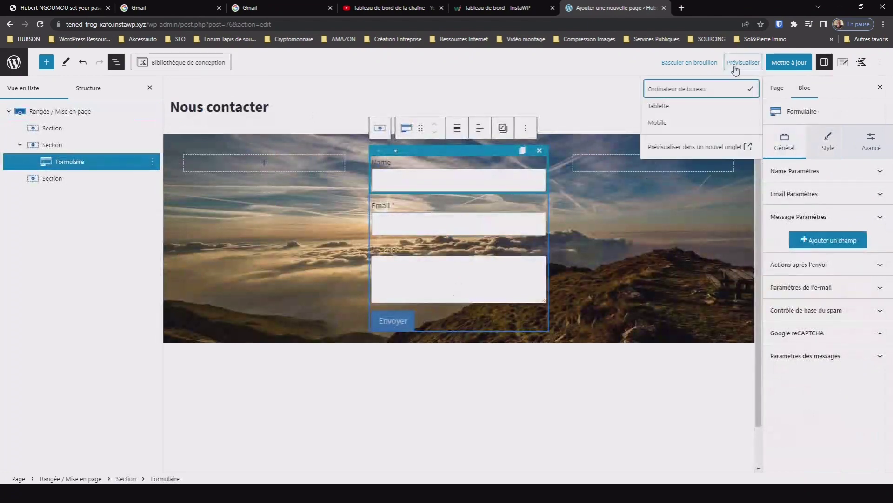
{"action": "left_click", "coordinate": [746, 150]}
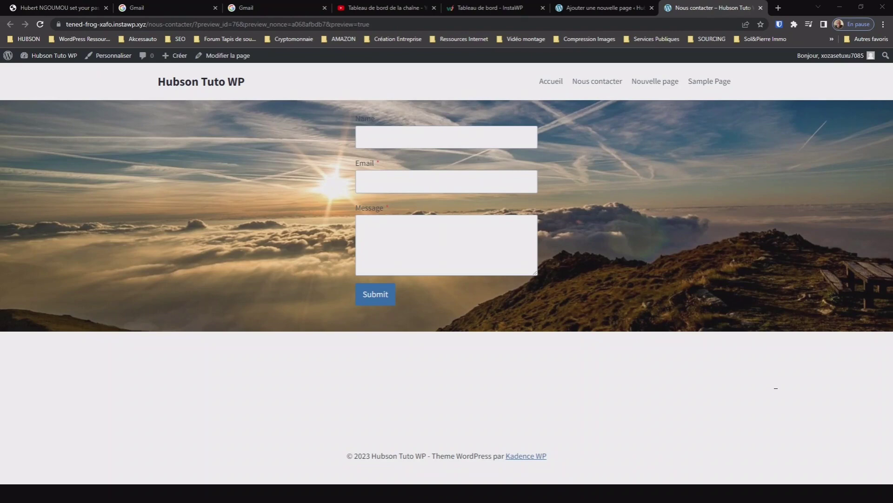
{"action": "left_click", "coordinate": [587, 8]}
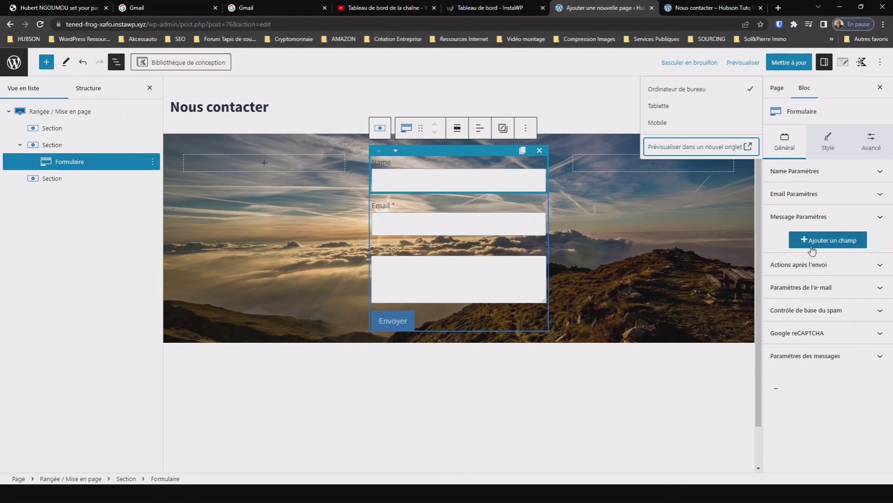
- Add a fourth field of type Texte to the form, make it required and label it "Prénom"
{"action": "left_click", "coordinate": [836, 243]}
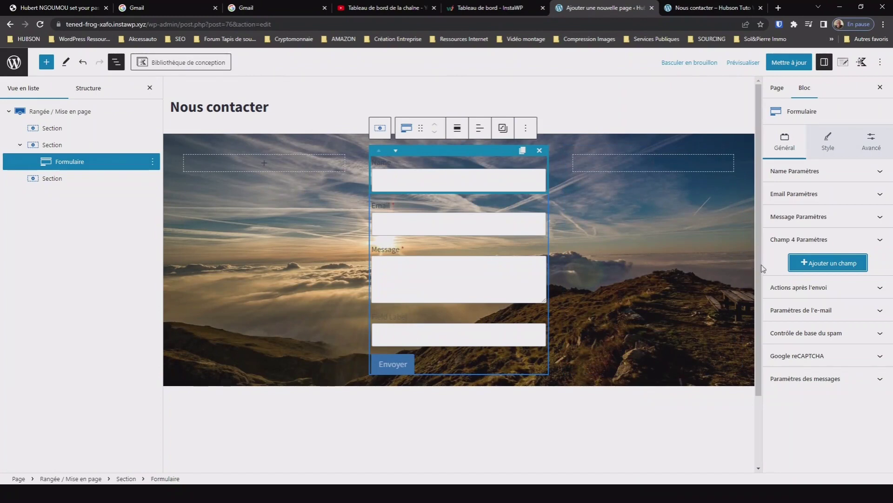
{"action": "left_click", "coordinate": [881, 244]}
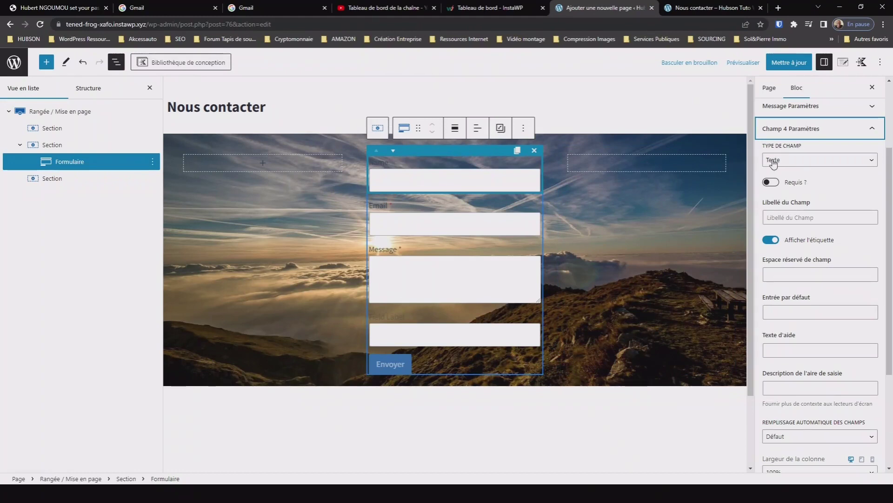
{"action": "left_click", "coordinate": [872, 163]}
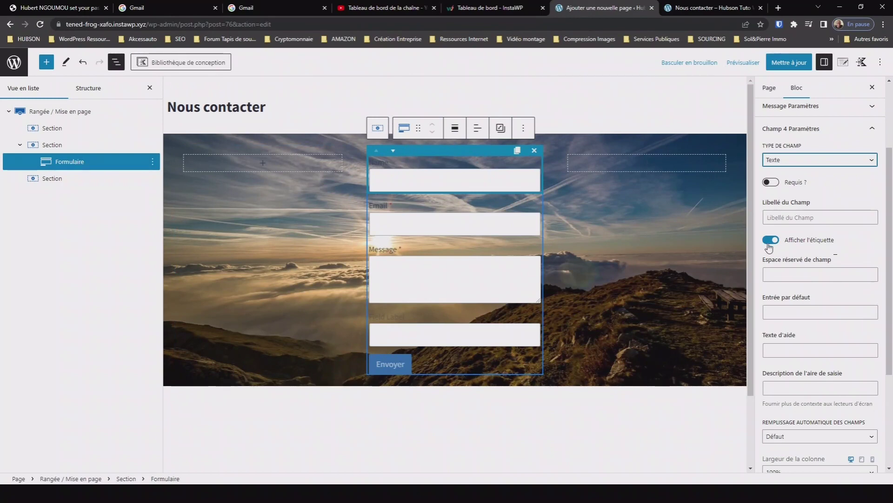
{"action": "left_click", "coordinate": [776, 183]}
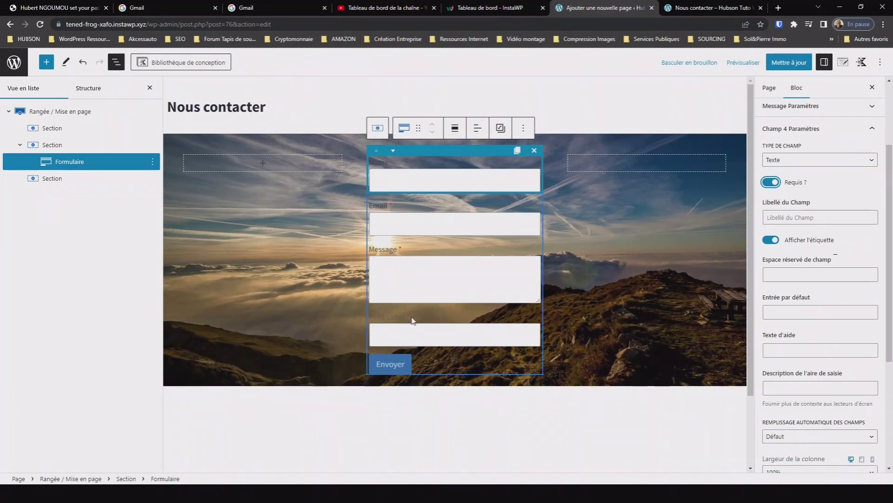
{"action": "left_click", "coordinate": [817, 217]}
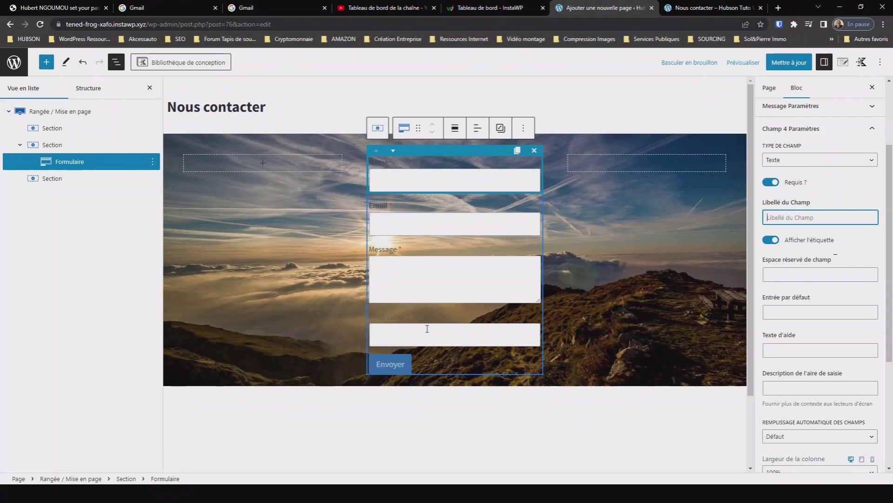
{"action": "left_click", "coordinate": [821, 218]}
{"action": "type", "text": "Prénom"}
- Hide the Prénom field's label and display it again
{"action": "left_click", "coordinate": [768, 240]}
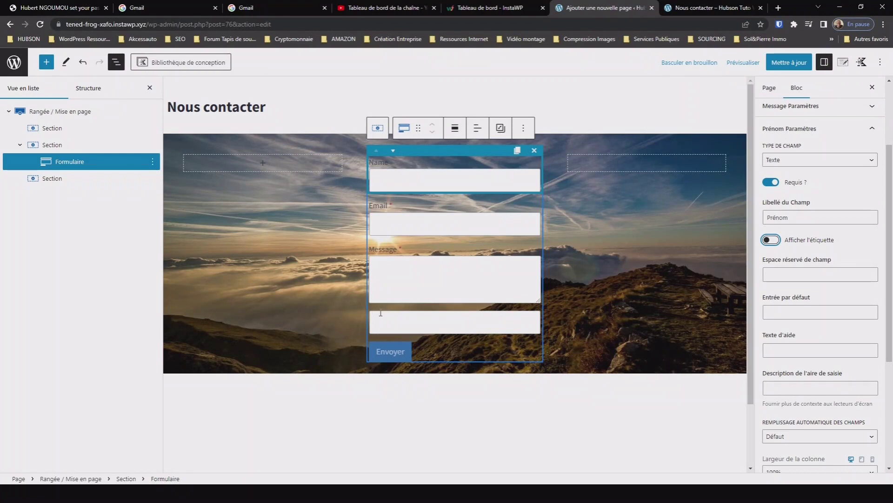
{"action": "left_click", "coordinate": [770, 240]}
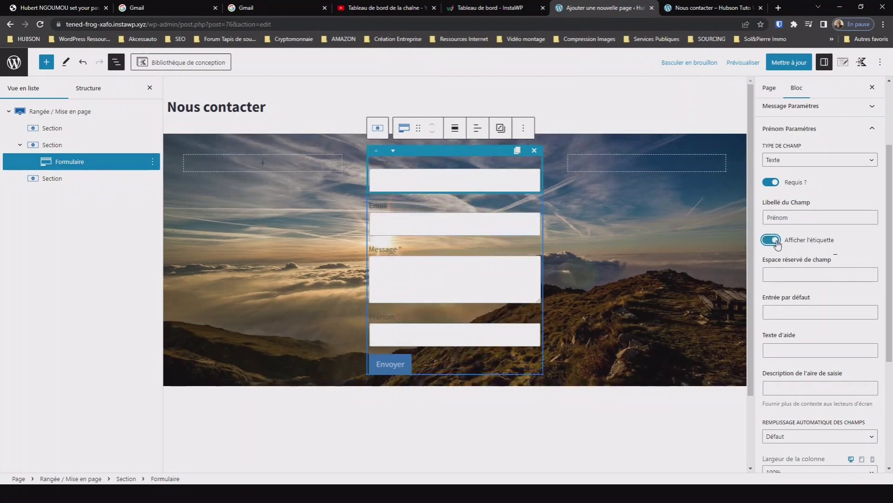
{"action": "key", "text": "shift+Tab"}
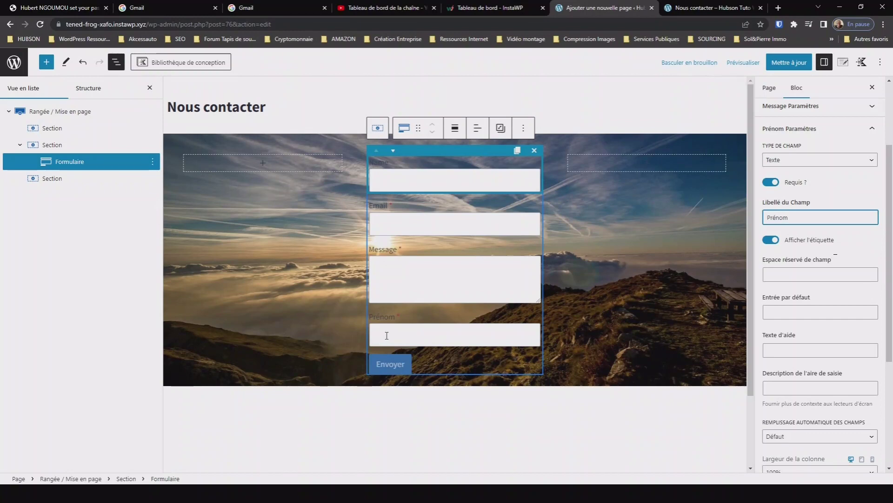
- Set the Prénom field's placeholder text to "ajouter votre prénom"
{"action": "left_click", "coordinate": [778, 276]}
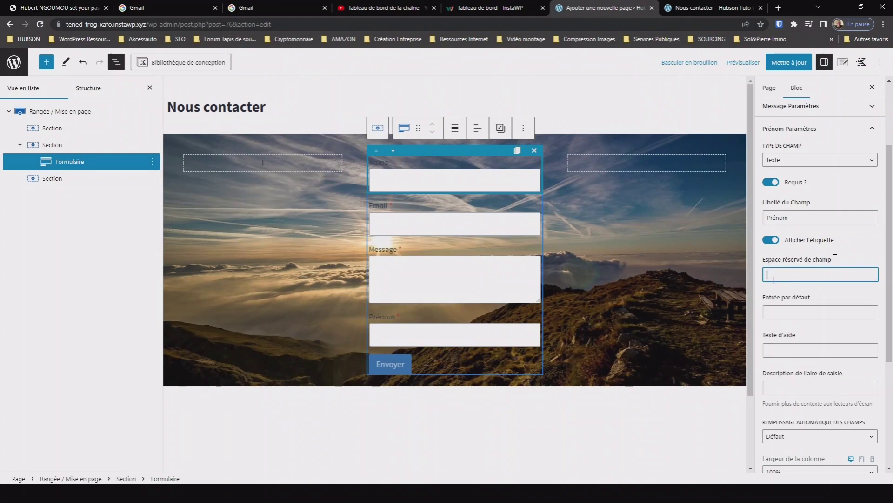
{"action": "type", "text": "ajouter votre prénom"}
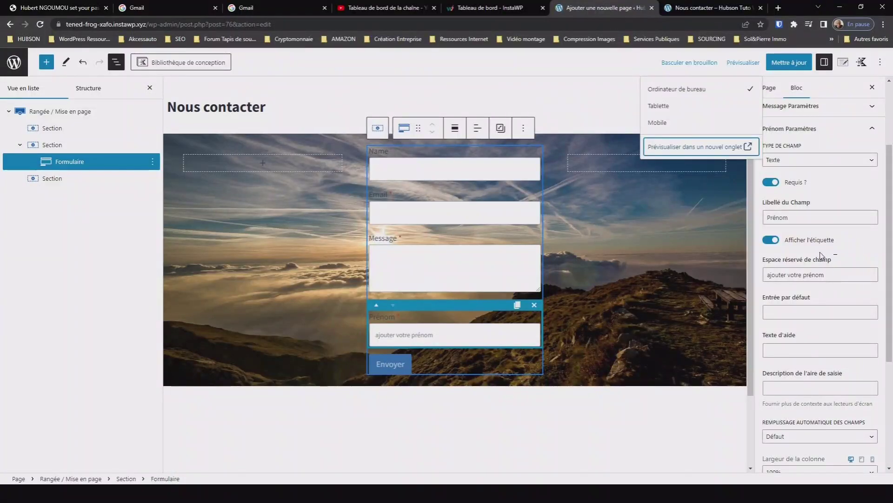
- Hide the Prénom label, try entering a first name in a new-tab preview, and display the label again in the editor
{"action": "left_click", "coordinate": [766, 241]}
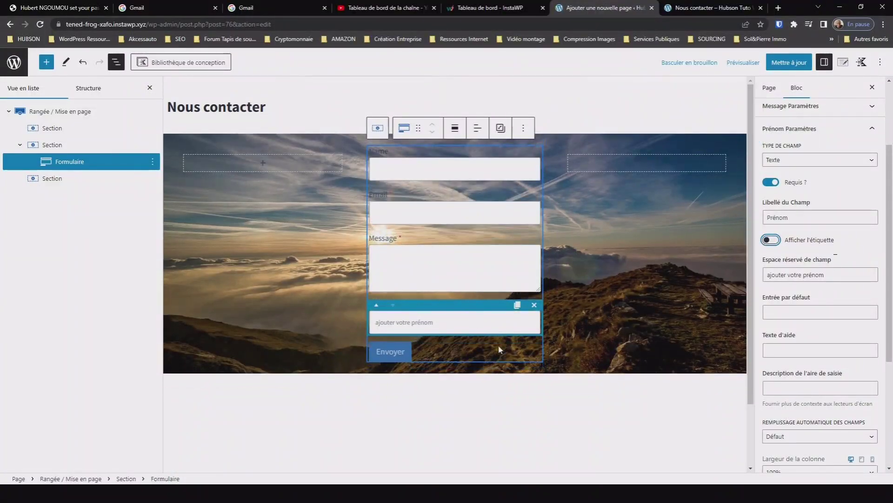
{"action": "left_click", "coordinate": [741, 63]}
{"action": "left_click", "coordinate": [695, 147]}
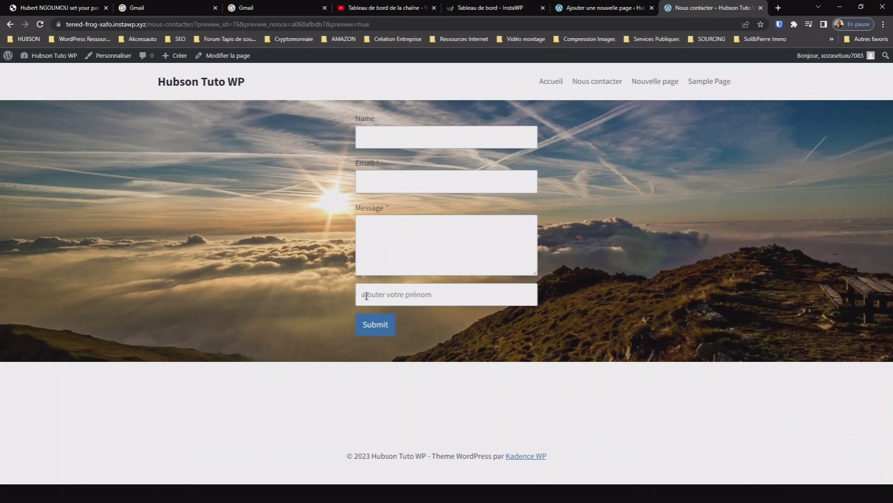
{"action": "type", "text": "Hubert"}
{"action": "left_click", "coordinate": [605, 11]}
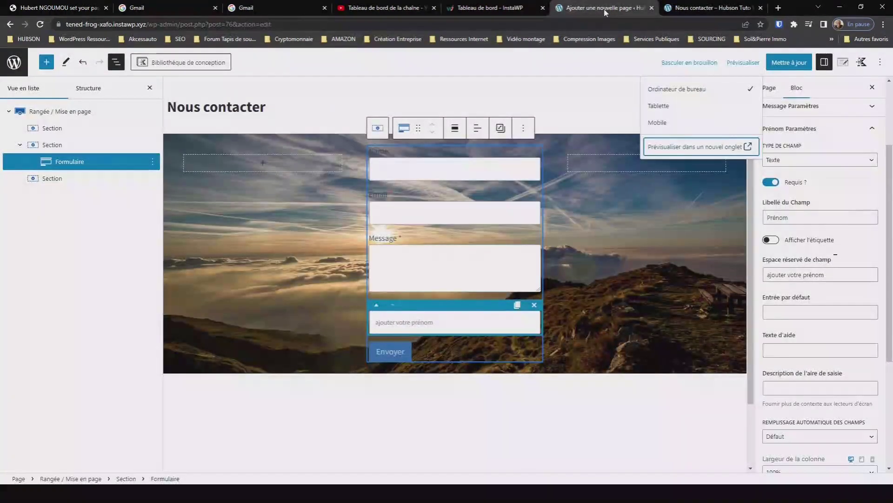
{"action": "left_click", "coordinate": [772, 240]}
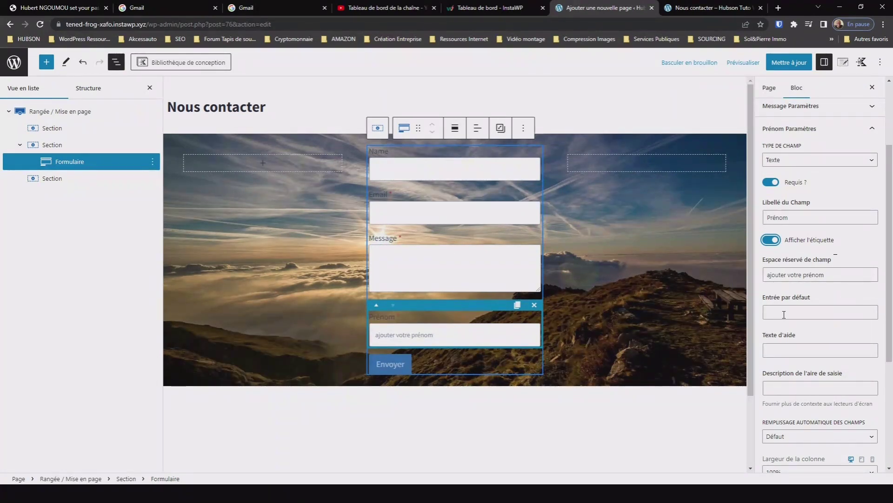
- Add a fifth field to the form, label it "Pays" and set its default entry to "France"
{"action": "scroll", "coordinate": [784, 315], "scroll_direction": "up", "scroll_amount": 1}
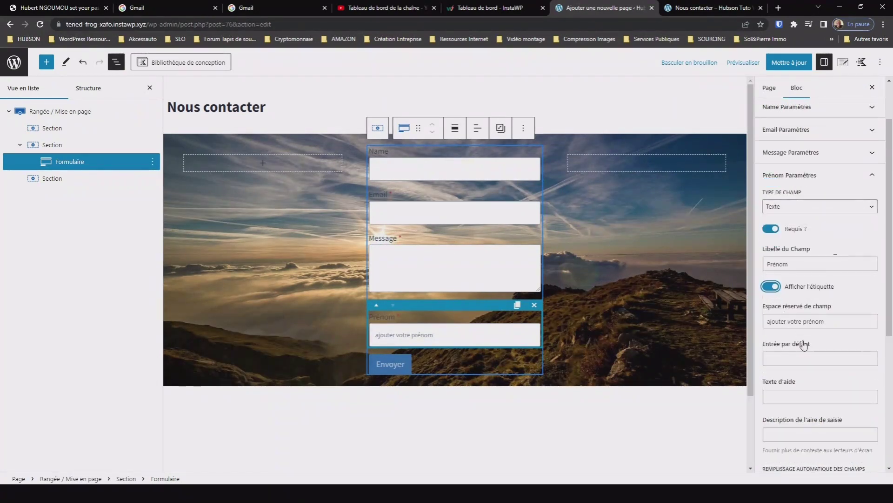
{"action": "scroll", "coordinate": [806, 334], "scroll_direction": "down", "scroll_amount": 5}
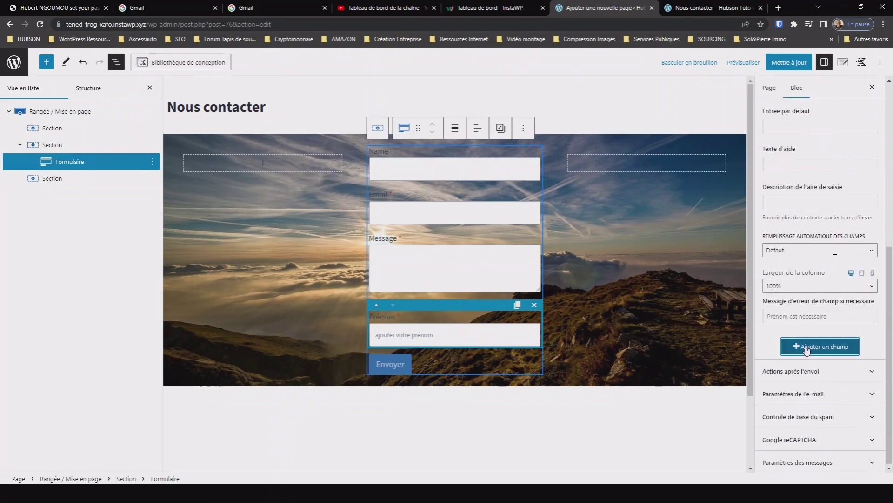
{"action": "left_click", "coordinate": [806, 349]}
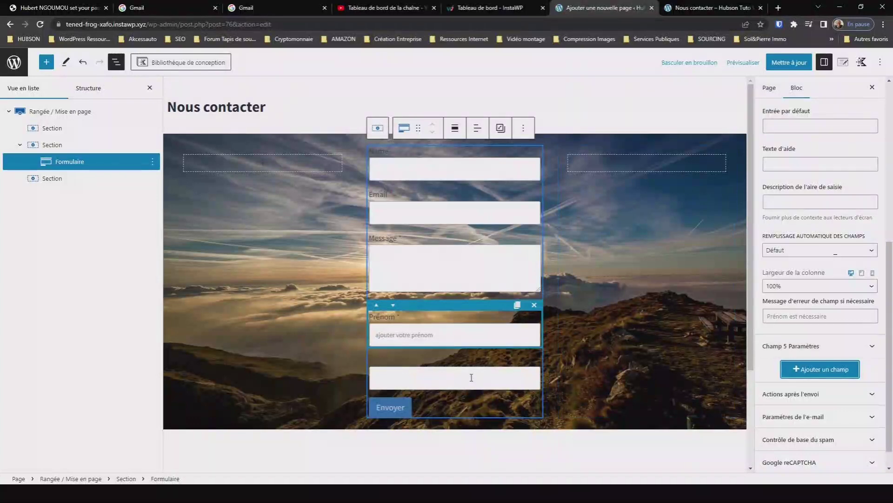
{"action": "left_click", "coordinate": [870, 347]}
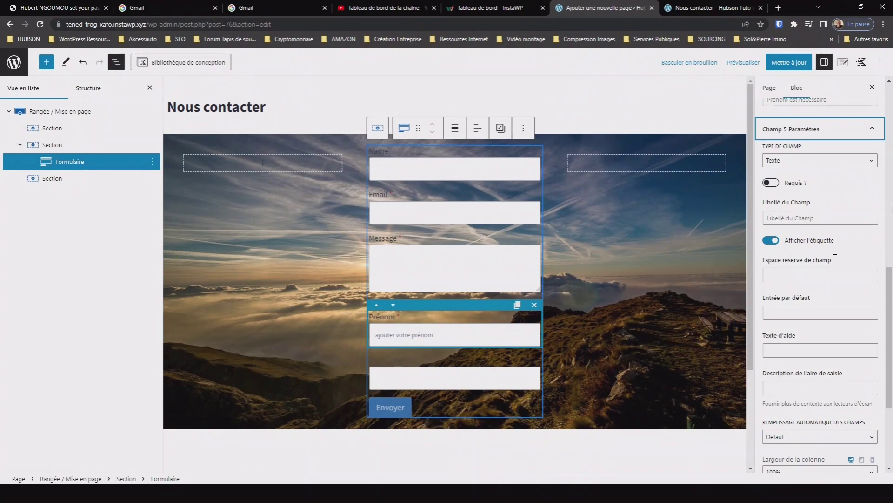
{"action": "left_click", "coordinate": [808, 219]}
{"action": "type", "text": "Pays"}
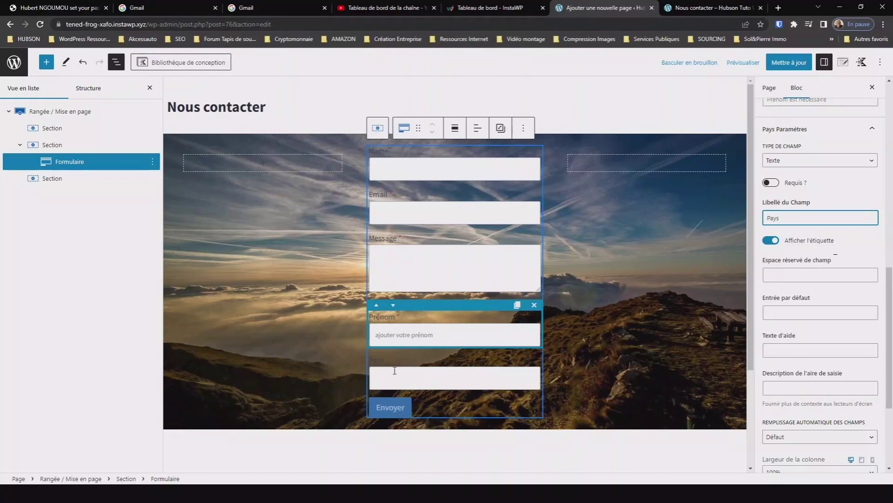
{"action": "left_click", "coordinate": [779, 314]}
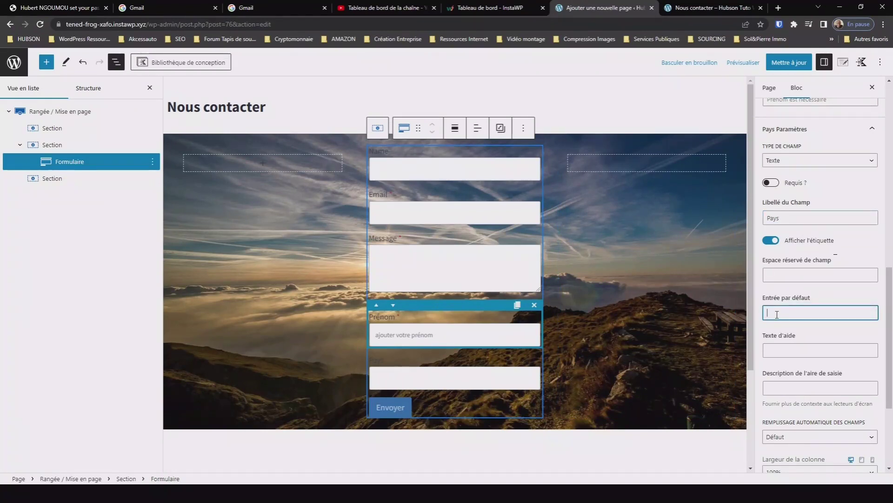
{"action": "type", "text": "France"}
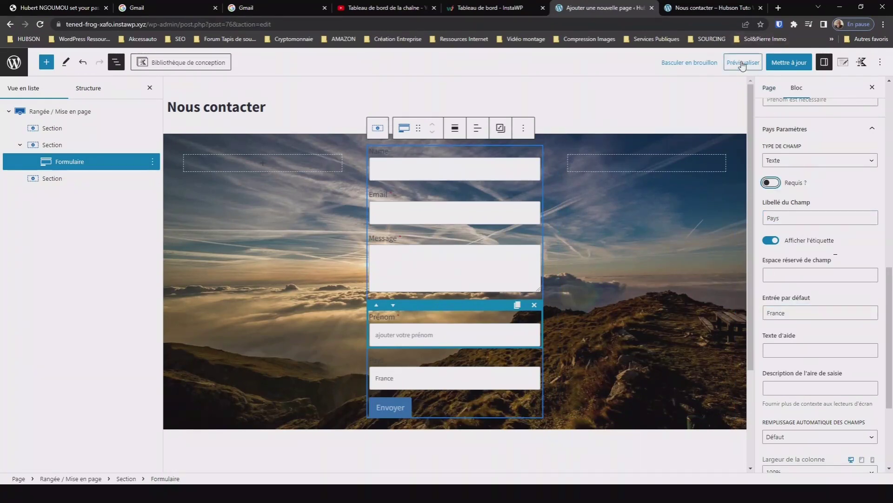
- Preview the page in a new tab, return to the editor and delete the Pays field
{"action": "left_click", "coordinate": [742, 64]}
{"action": "left_click", "coordinate": [745, 146]}
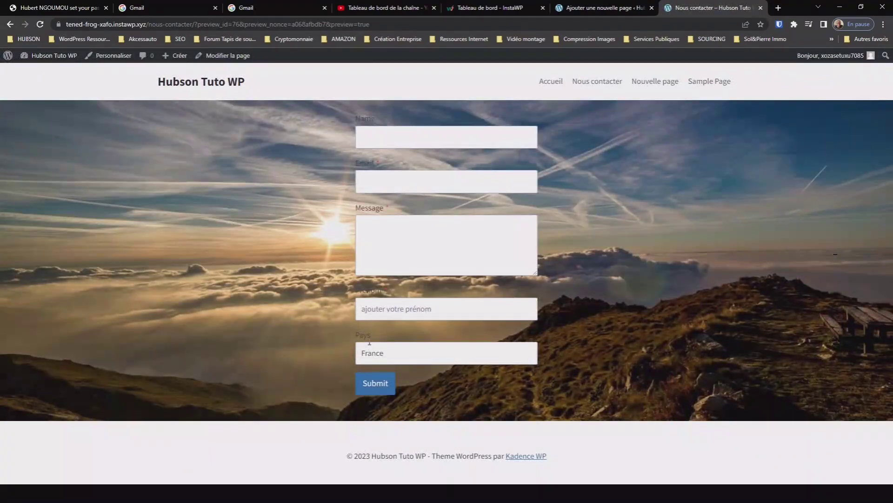
{"action": "key", "text": "ctrl+shift+Tab"}
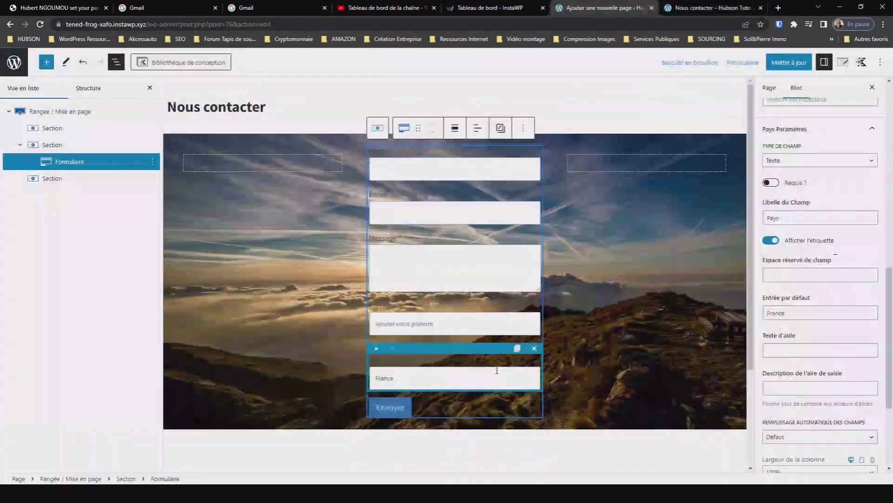
{"action": "left_click", "coordinate": [534, 348]}
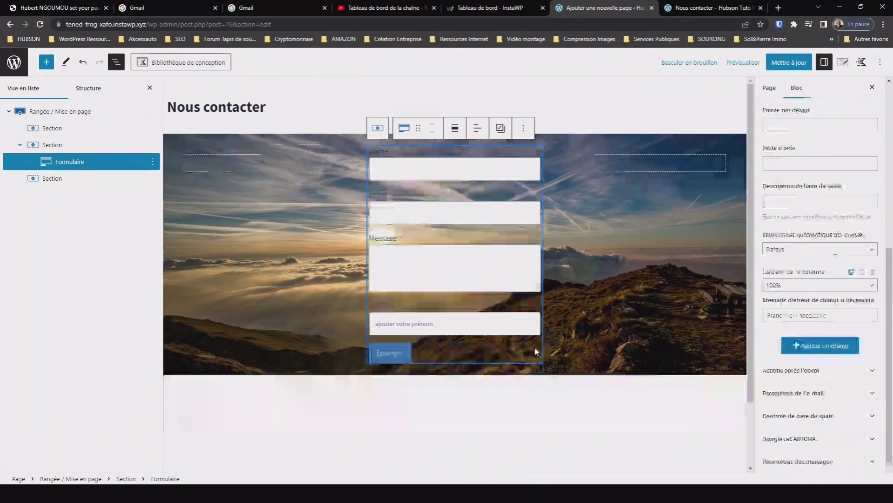
- Set the Prénom field's help text to "Veuillez absolument compléter ce champ", and check the page in a new-tab preview
{"action": "left_click", "coordinate": [481, 319]}
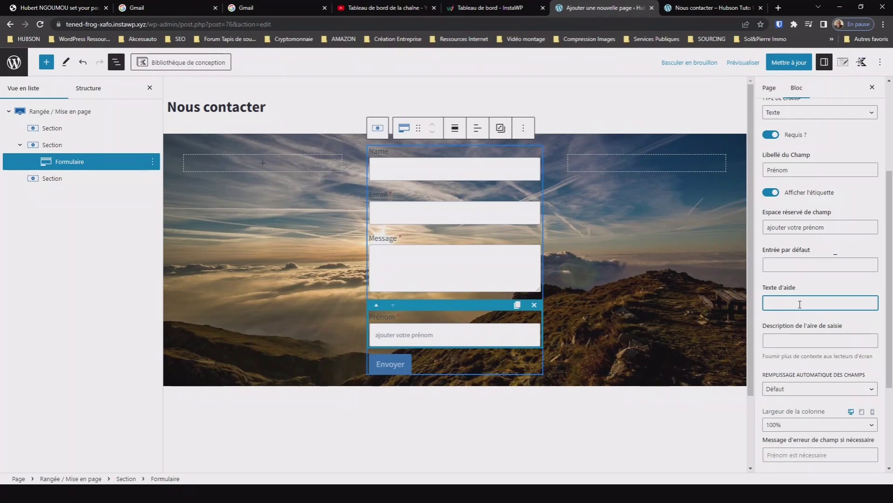
{"action": "type", "text": "veuillez absolument compléter ce champ"}
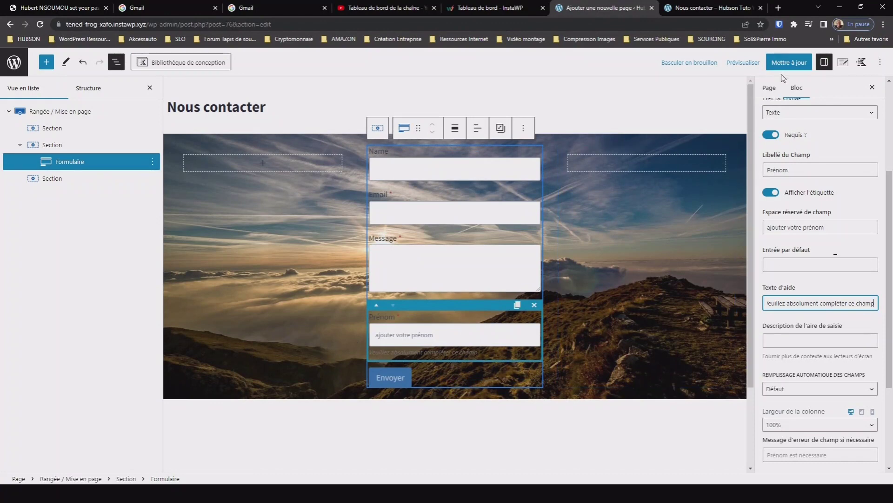
{"action": "left_click", "coordinate": [732, 69]}
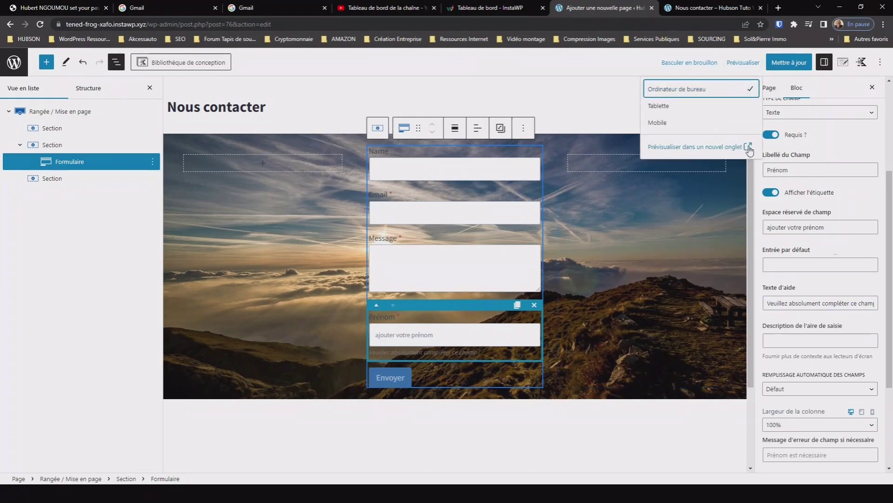
{"action": "left_click", "coordinate": [750, 149]}
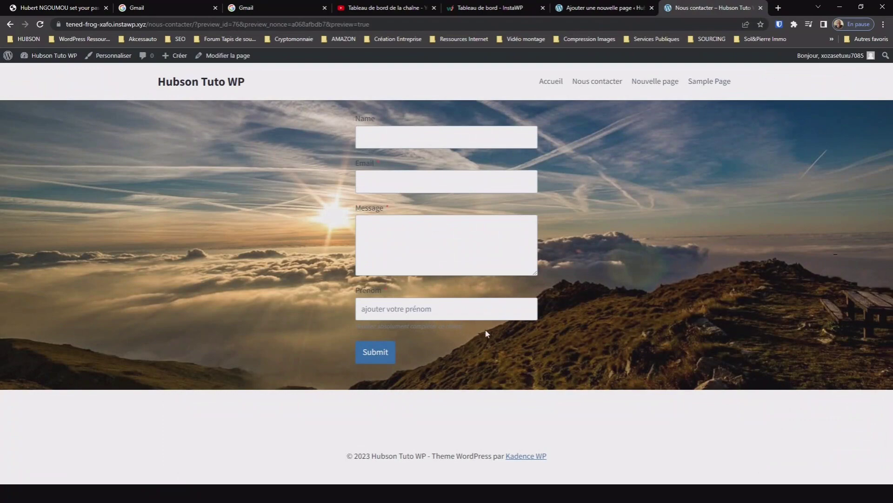
{"action": "key", "text": "ctrl+shift+Tab"}
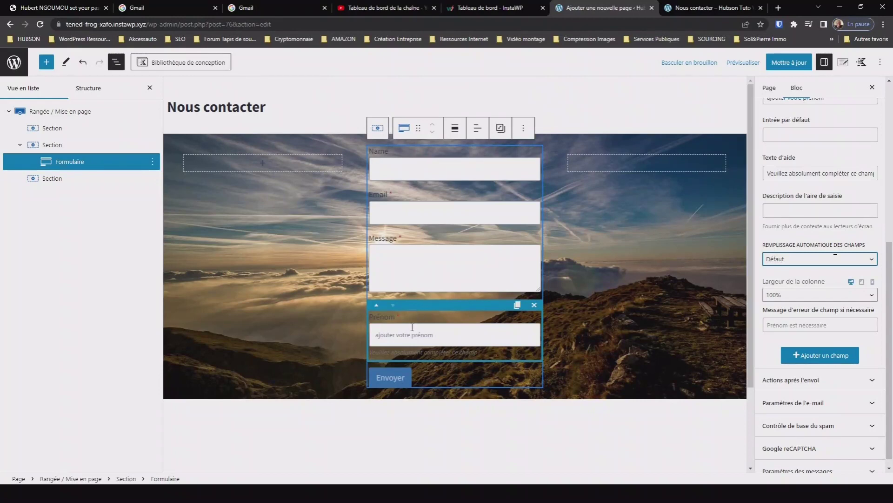
- Move the Prénom field up two positions so it sits directly below the Name field
{"action": "left_click", "coordinate": [378, 307]}
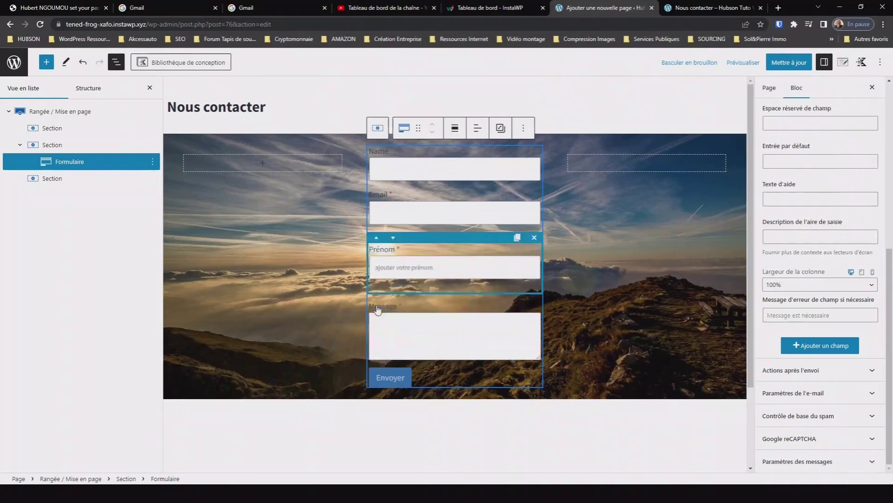
{"action": "left_click", "coordinate": [377, 239]}
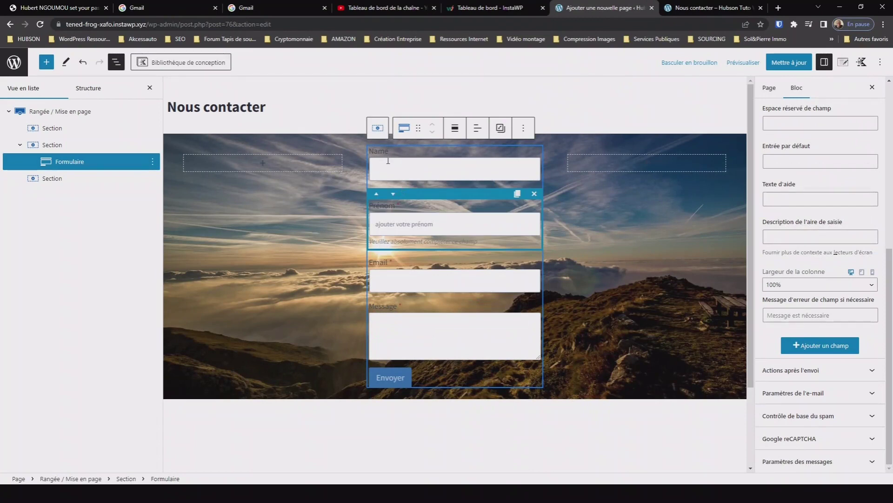
- Relabel the form's Name field as "Nom" and make it required
{"action": "left_click", "coordinate": [401, 162]}
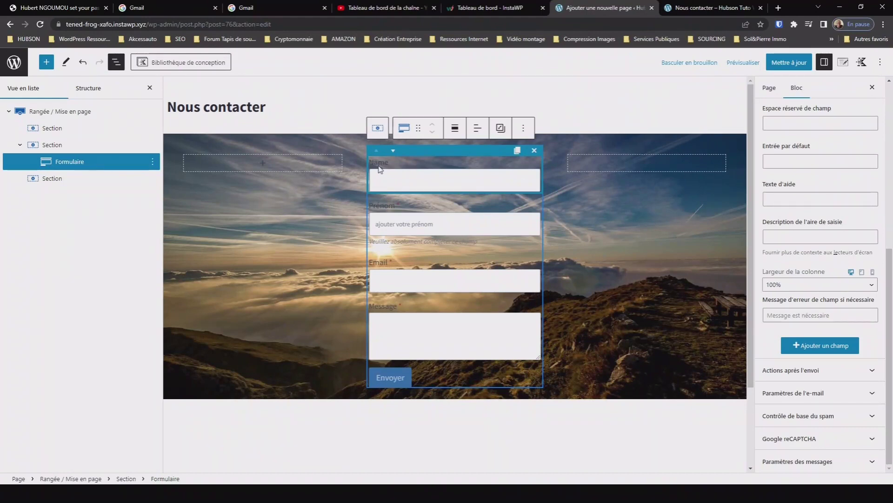
{"action": "left_click_drag", "start_coordinate": [889, 307], "coordinate": [892, 142]}
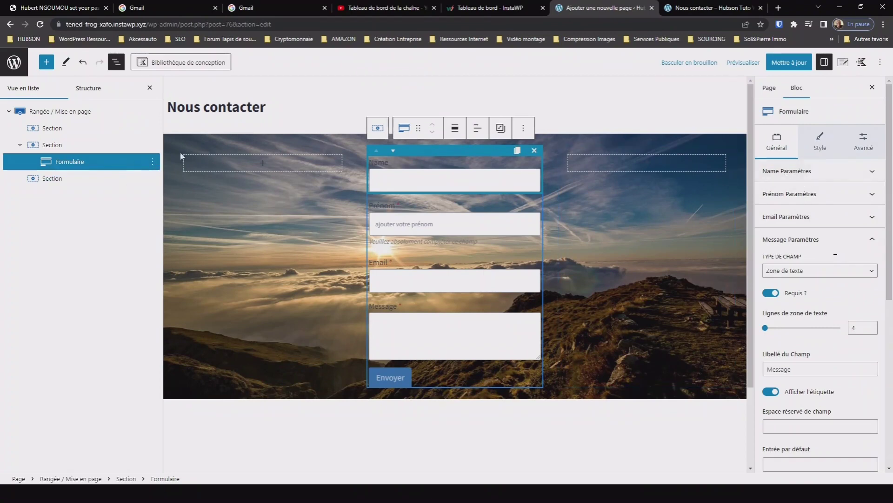
{"action": "left_click", "coordinate": [873, 173]}
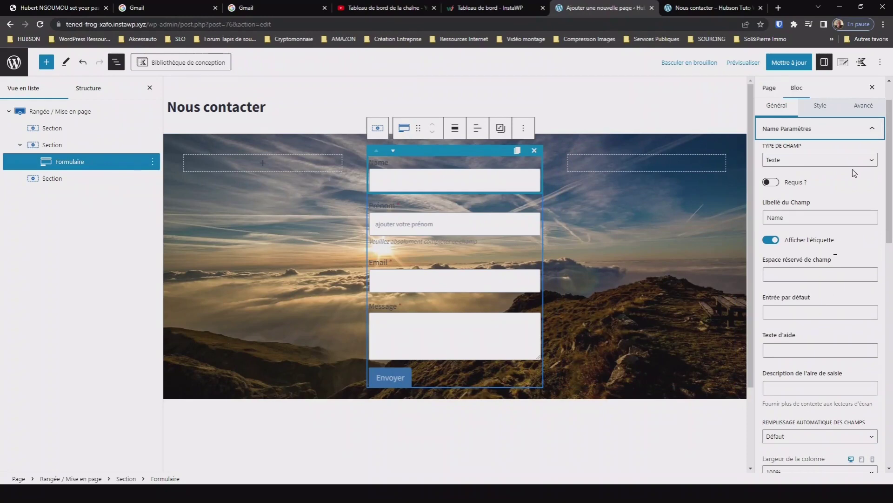
{"action": "left_click_drag", "start_coordinate": [786, 217], "coordinate": [761, 222]}
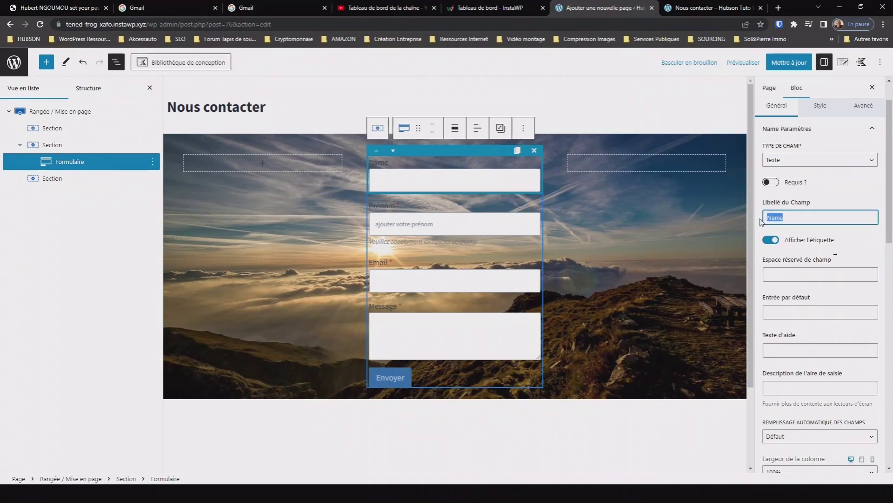
{"action": "type", "text": "Nom"}
{"action": "left_click", "coordinate": [770, 183]}
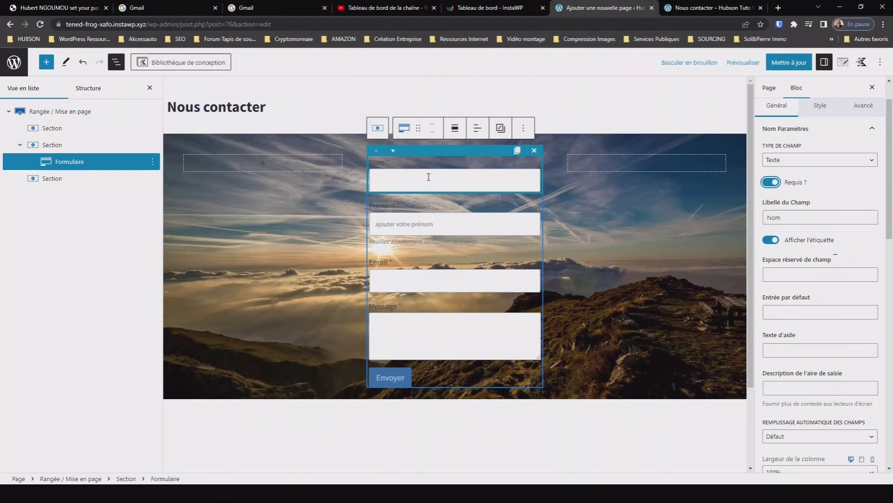
- Set the column width of both the Nom and Prénom fields to 50%
{"action": "left_click_drag", "start_coordinate": [889, 231], "coordinate": [891, 324]}
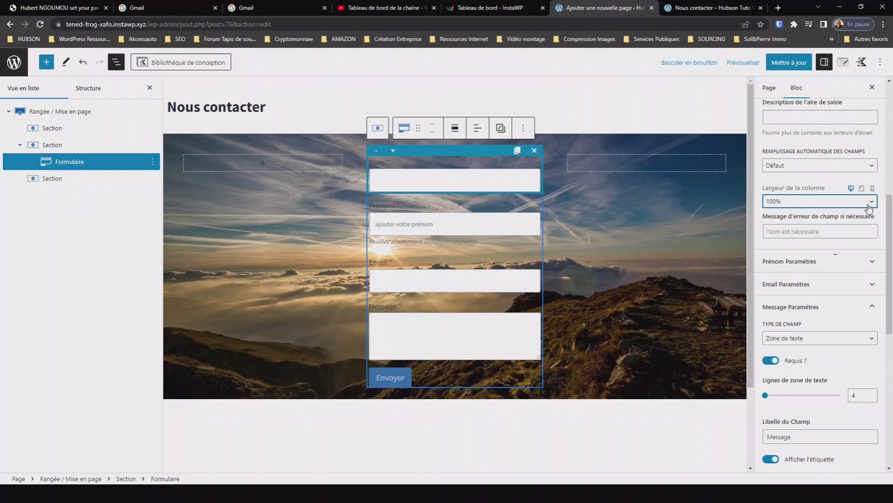
{"action": "left_click", "coordinate": [783, 250]}
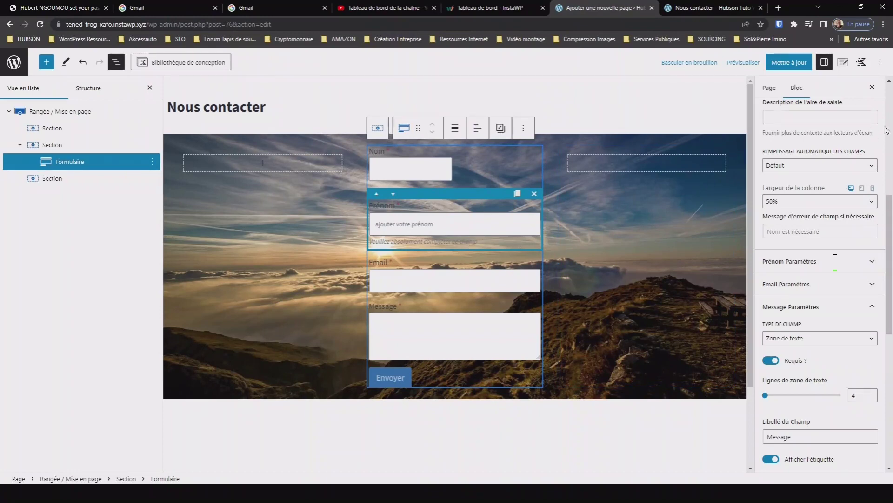
{"action": "mouse_move", "coordinate": [891, 210]}
{"action": "left_mouse_down"}
{"action": "mouse_move", "coordinate": [890, 187]}
{"action": "mouse_move", "coordinate": [890, 321]}
{"action": "mouse_move", "coordinate": [891, 154]}
{"action": "mouse_move", "coordinate": [892, 223]}
{"action": "left_mouse_up"}
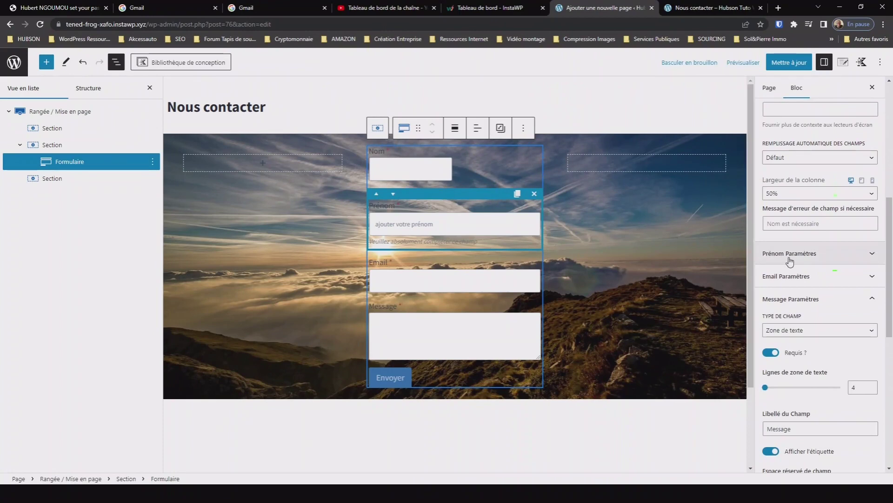
{"action": "left_click", "coordinate": [872, 255]}
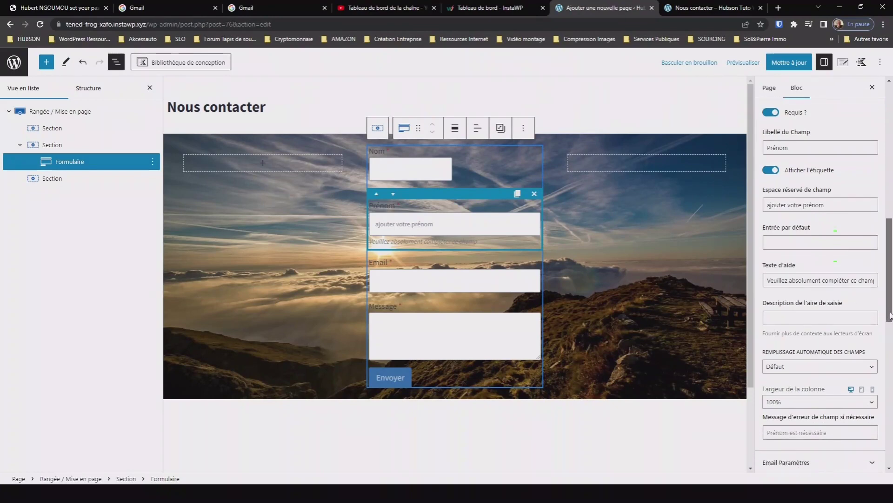
{"action": "scroll", "coordinate": [825, 267], "scroll_direction": "down", "scroll_amount": 5}
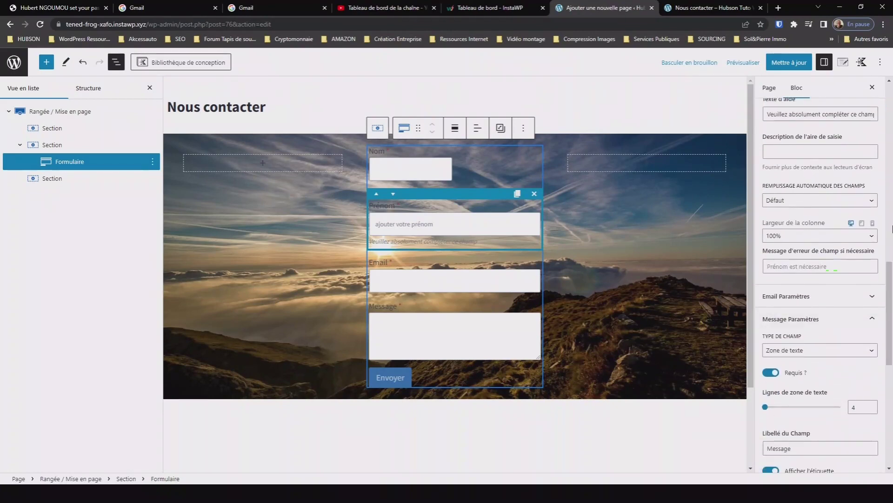
{"action": "left_click", "coordinate": [872, 240]}
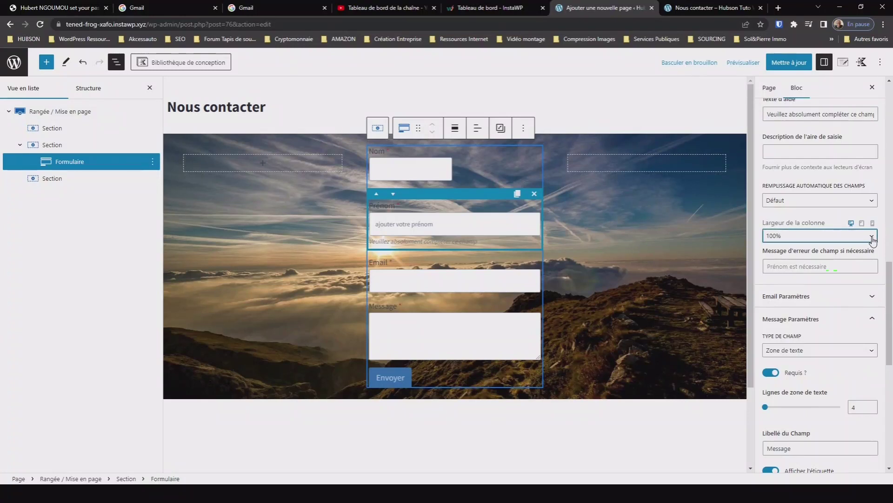
{"action": "left_click", "coordinate": [790, 285]}
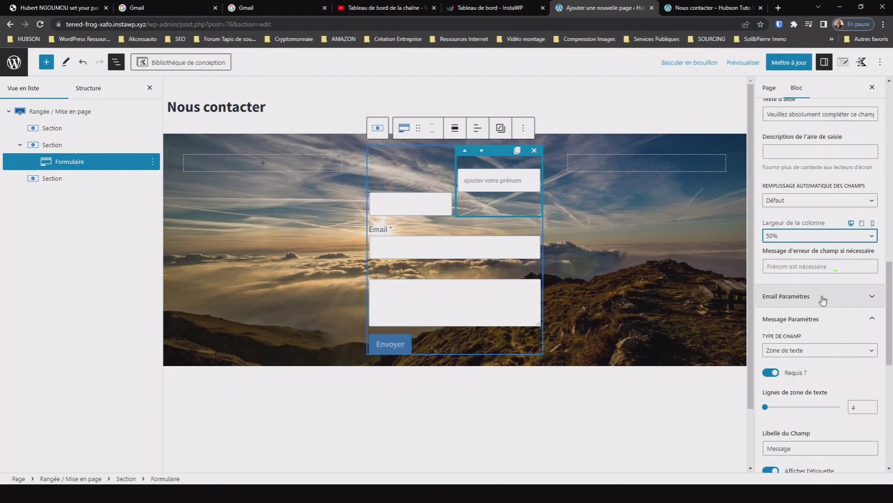
- Clear the Prénom field's help text and check the page in a new-tab preview
{"action": "scroll", "coordinate": [823, 300], "scroll_direction": "up", "scroll_amount": 3}
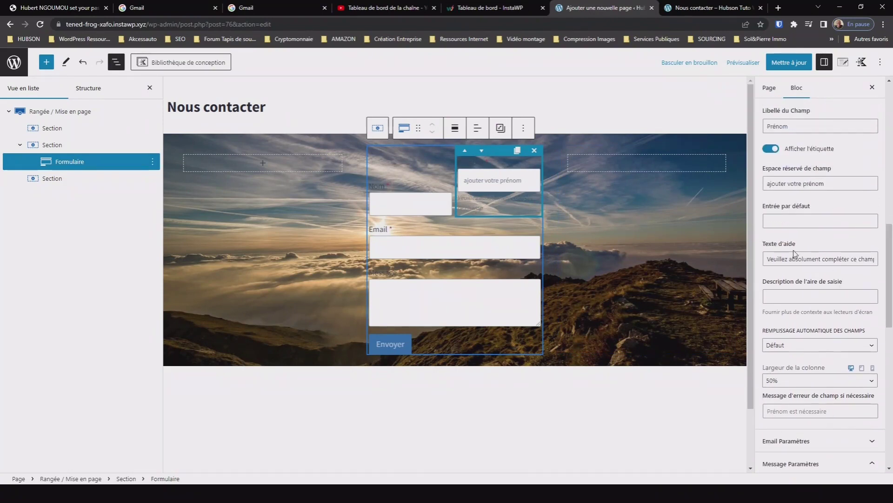
{"action": "left_click_drag", "start_coordinate": [767, 261], "coordinate": [876, 261]}
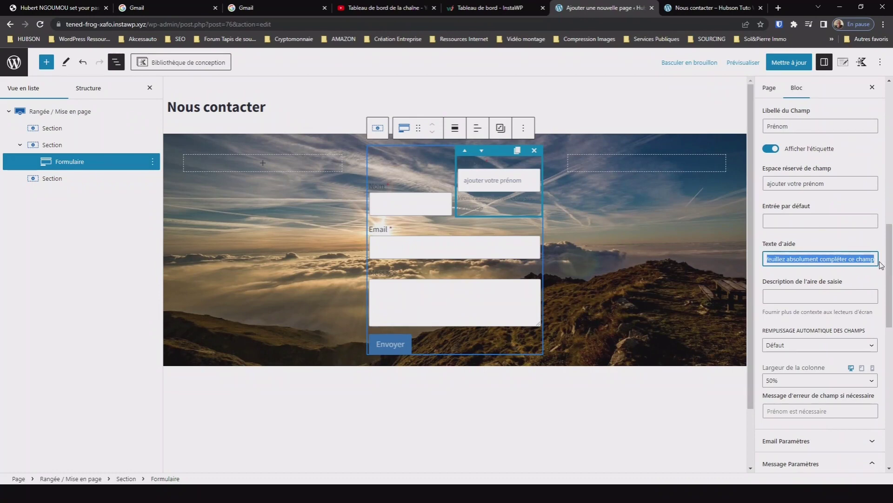
{"action": "key", "text": "BackSpace"}
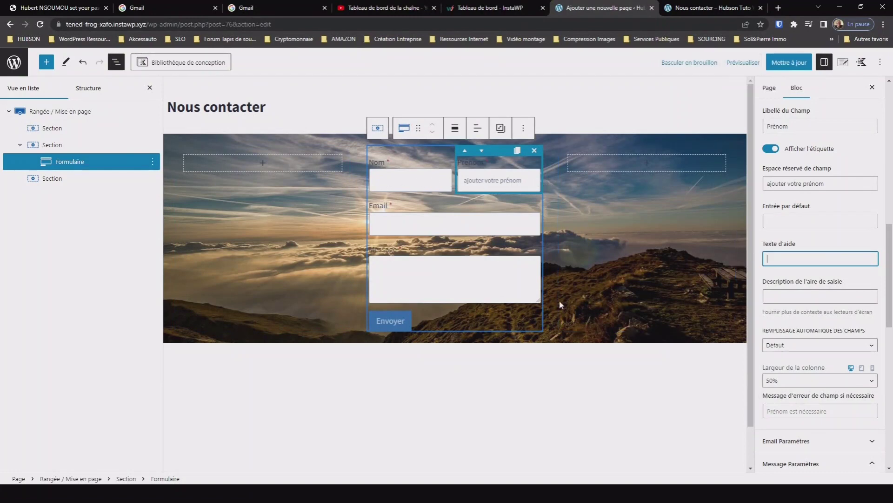
{"action": "left_click", "coordinate": [743, 63]}
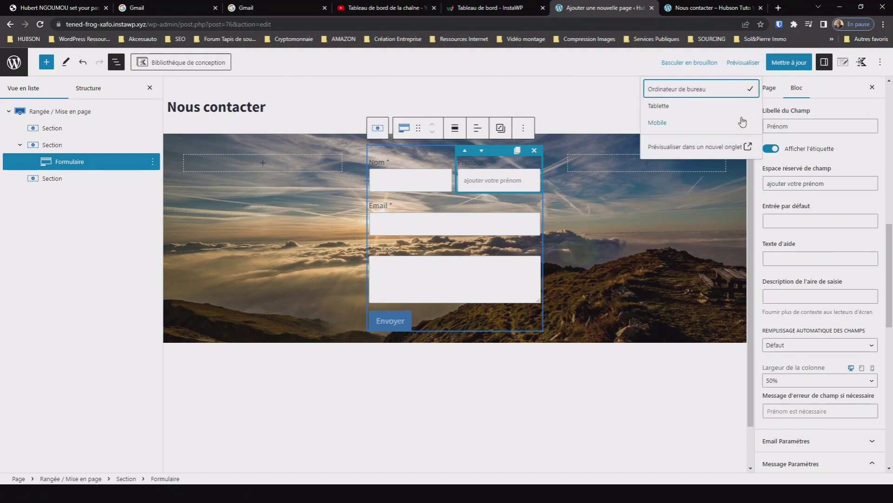
{"action": "left_click", "coordinate": [747, 147]}
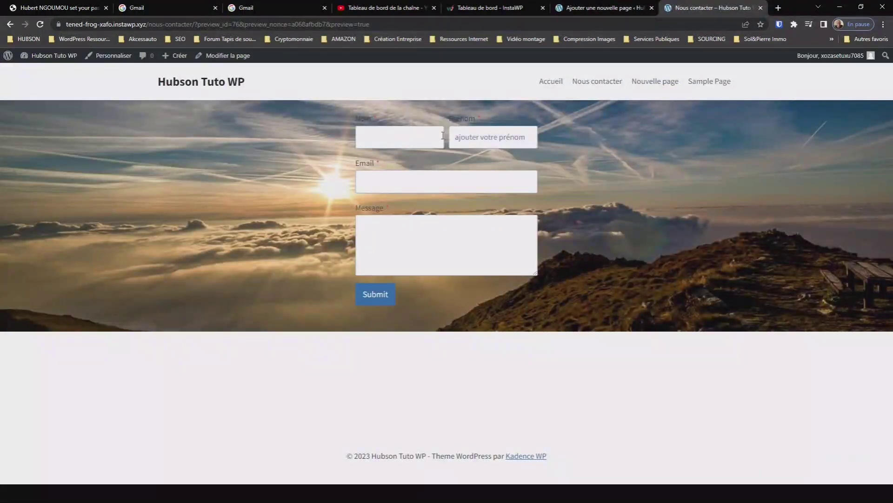
{"action": "key", "text": "ctrl+shift+Tab"}
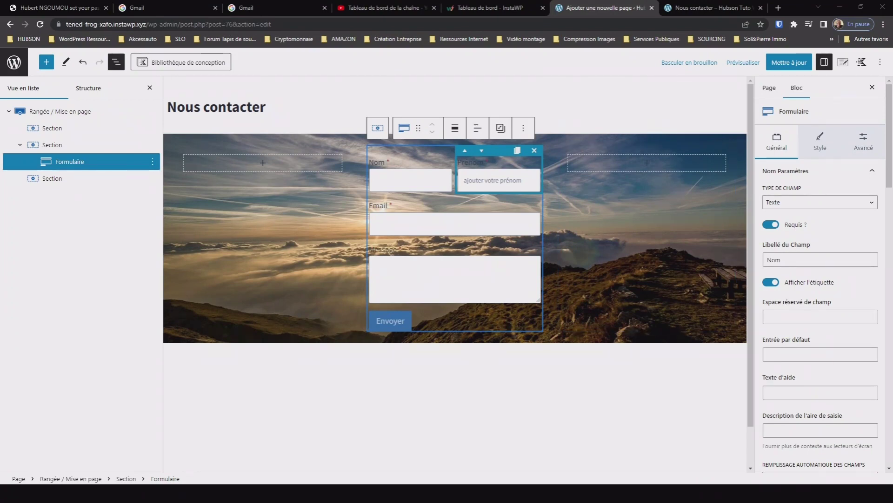
- Undo the last edit and review the Email field's settings, from field type to its error messages
{"action": "key", "text": "ctrl+z"}
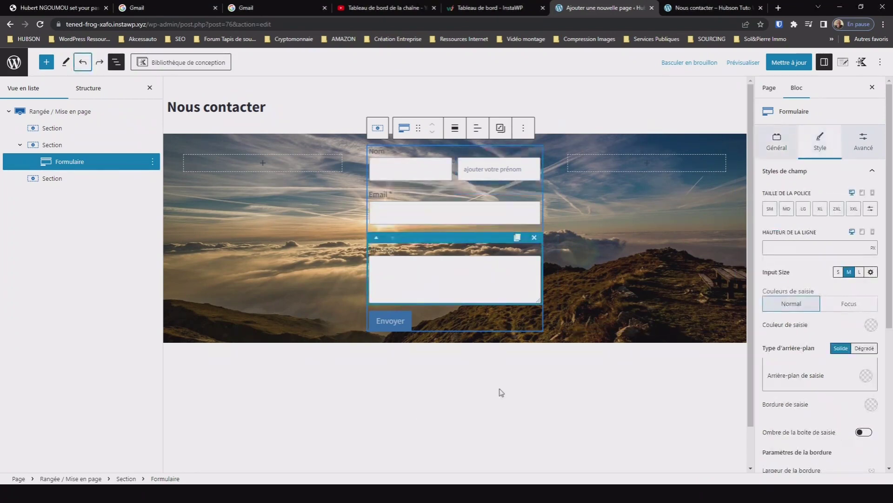
{"action": "left_click", "coordinate": [446, 207]}
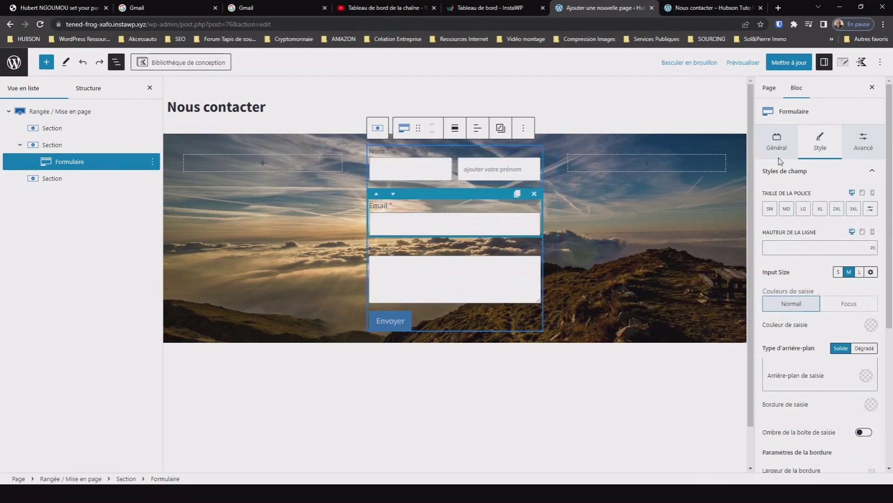
{"action": "left_click", "coordinate": [776, 141]}
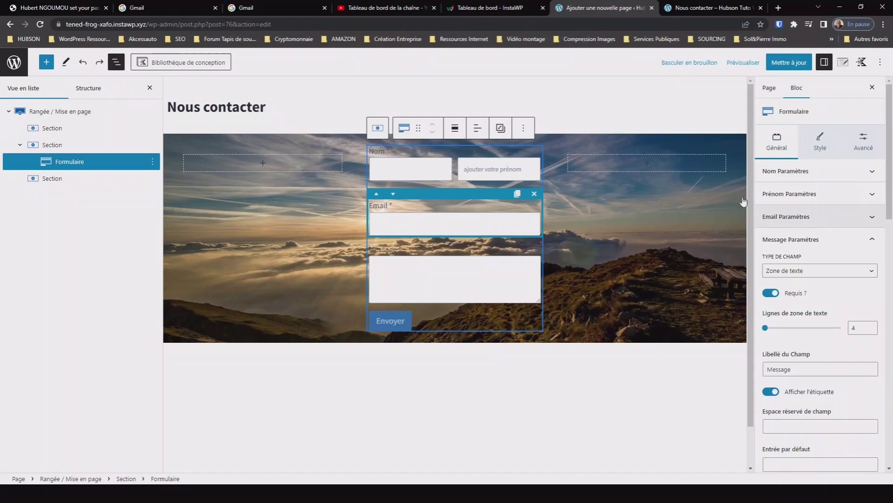
{"action": "left_click", "coordinate": [873, 218]}
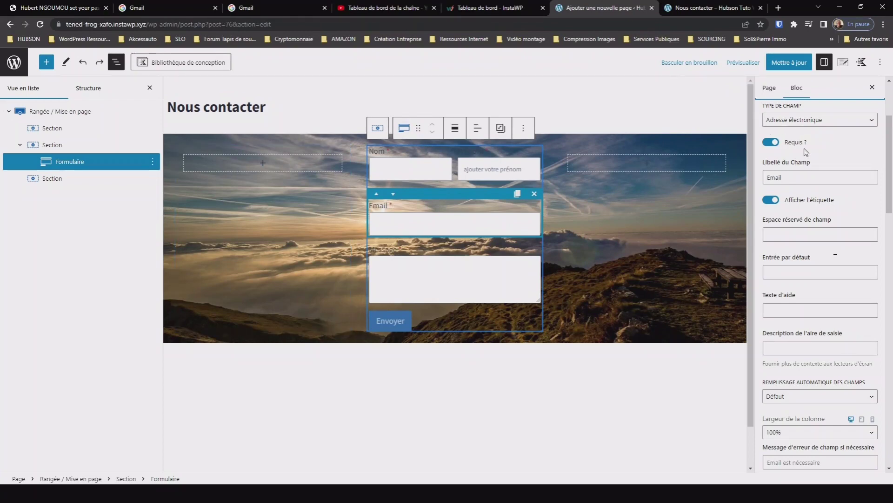
{"action": "scroll", "coordinate": [819, 186], "scroll_direction": "up", "scroll_amount": 2}
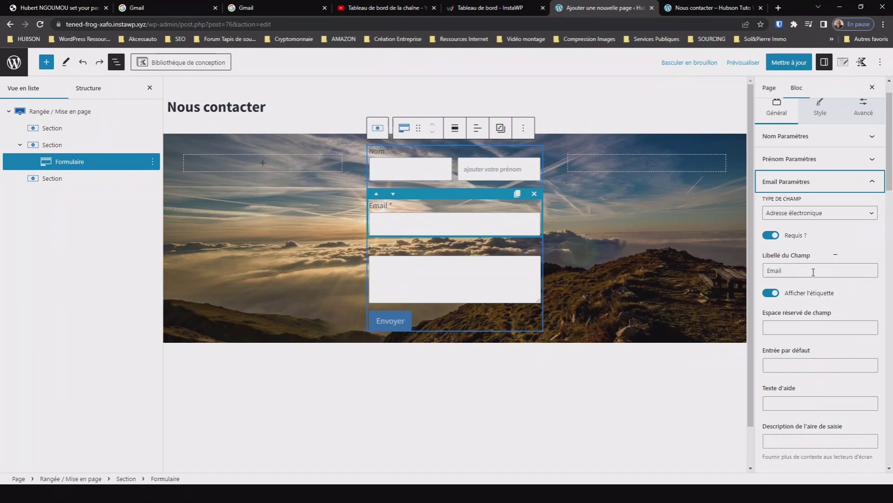
{"action": "scroll", "coordinate": [855, 358], "scroll_direction": "down", "scroll_amount": 4}
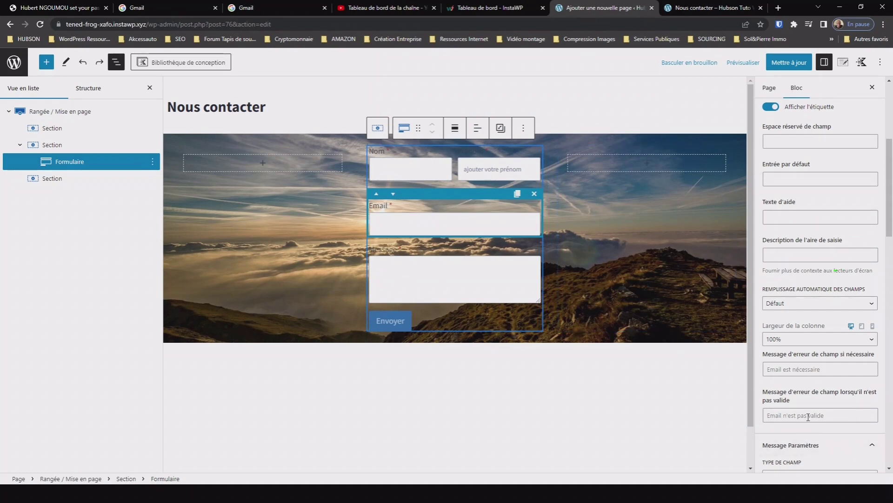
{"action": "scroll", "coordinate": [803, 376], "scroll_direction": "down", "scroll_amount": 1}
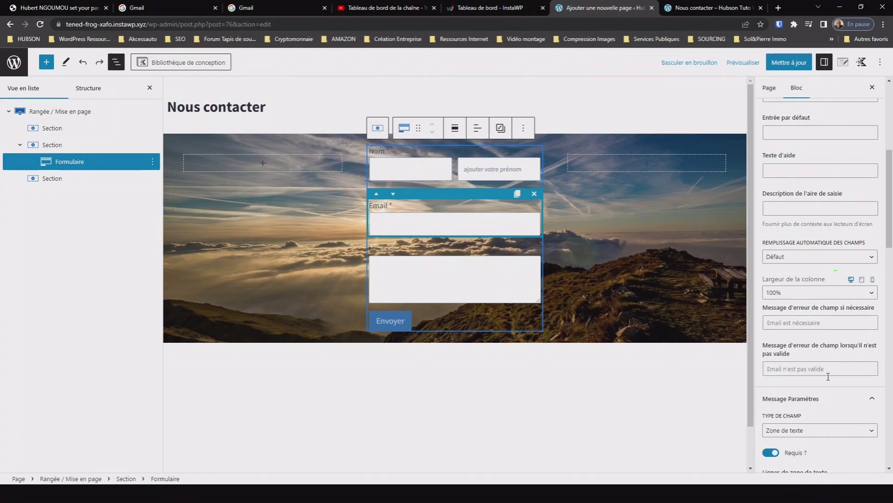
{"action": "scroll", "coordinate": [828, 372], "scroll_direction": "down", "scroll_amount": 1}
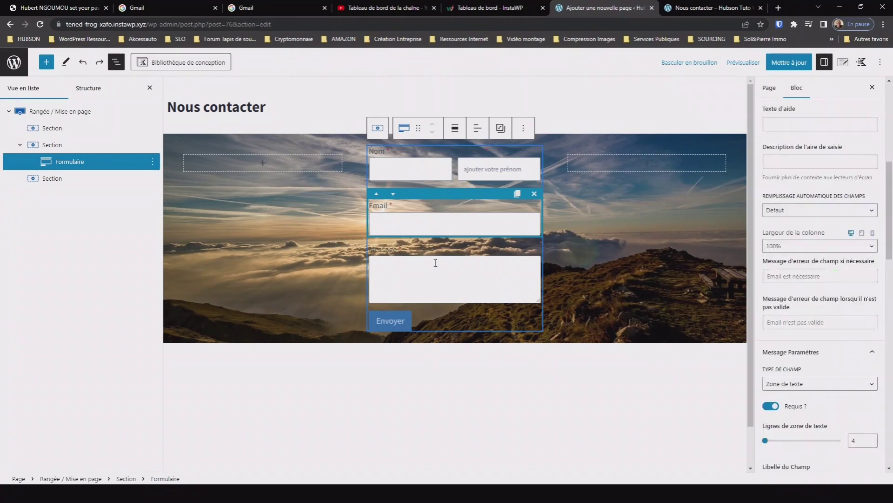
- Review the Message field's settings, including its field type, label, help text, column width and error message
{"action": "left_click", "coordinate": [436, 263]}
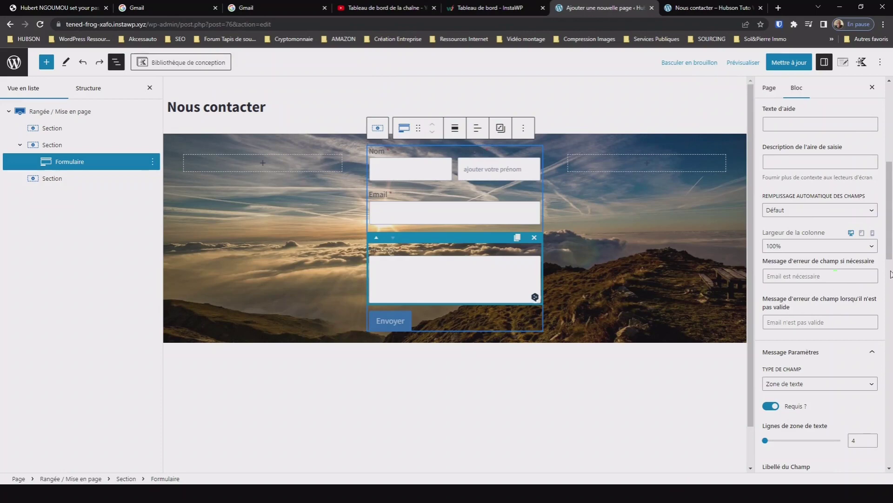
{"action": "scroll", "coordinate": [890, 262], "scroll_direction": "down", "scroll_amount": 1}
{"action": "left_click_drag", "start_coordinate": [890, 261], "coordinate": [891, 402]}
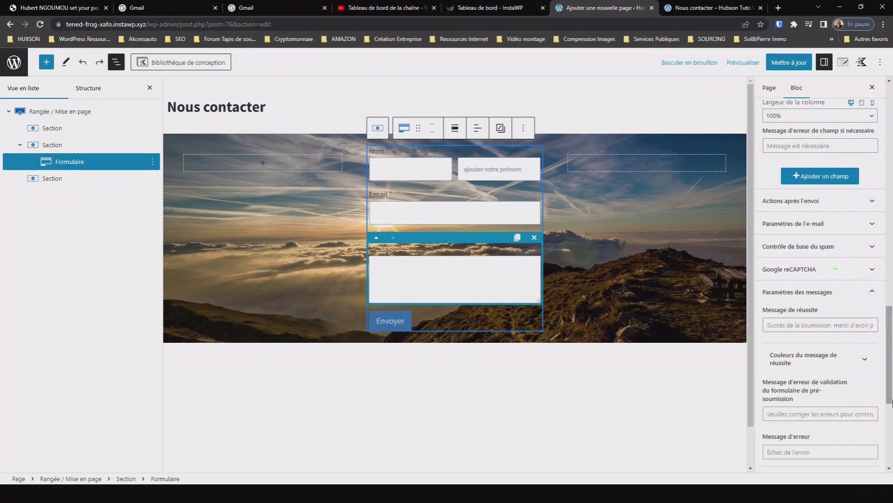
{"action": "scroll", "coordinate": [889, 219], "scroll_direction": "up", "scroll_amount": 15}
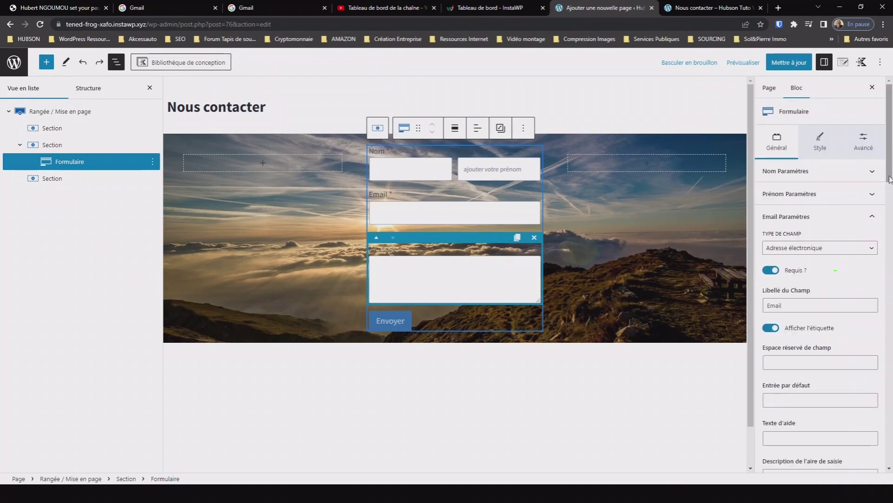
{"action": "left_click", "coordinate": [874, 217]}
{"action": "left_click", "coordinate": [873, 240]}
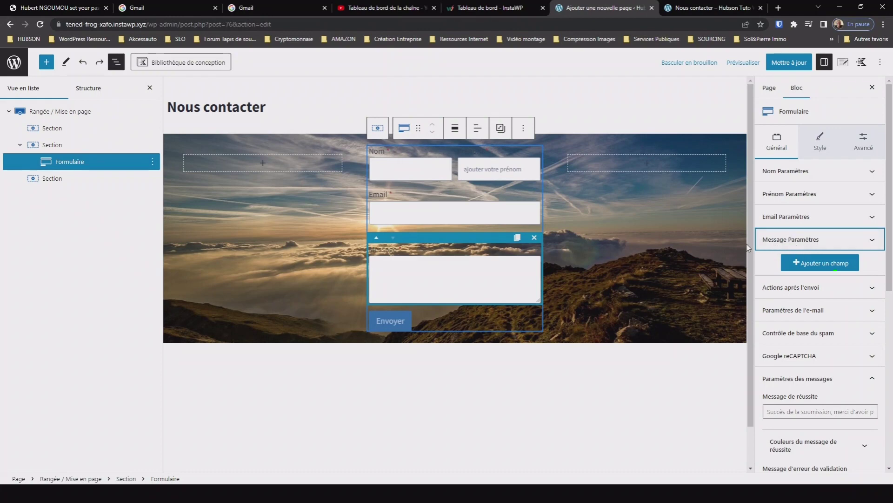
{"action": "left_click", "coordinate": [875, 244]}
{"action": "scroll", "coordinate": [873, 239], "scroll_direction": "down", "scroll_amount": 2}
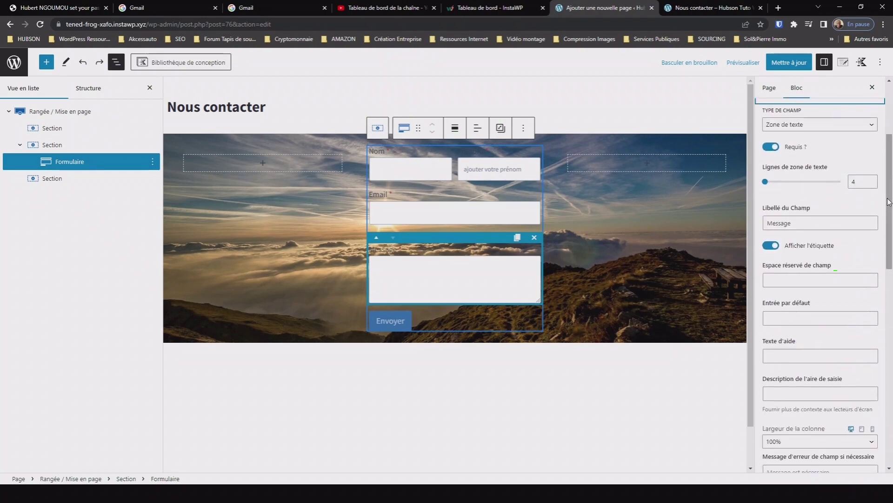
{"action": "left_click", "coordinate": [874, 128]}
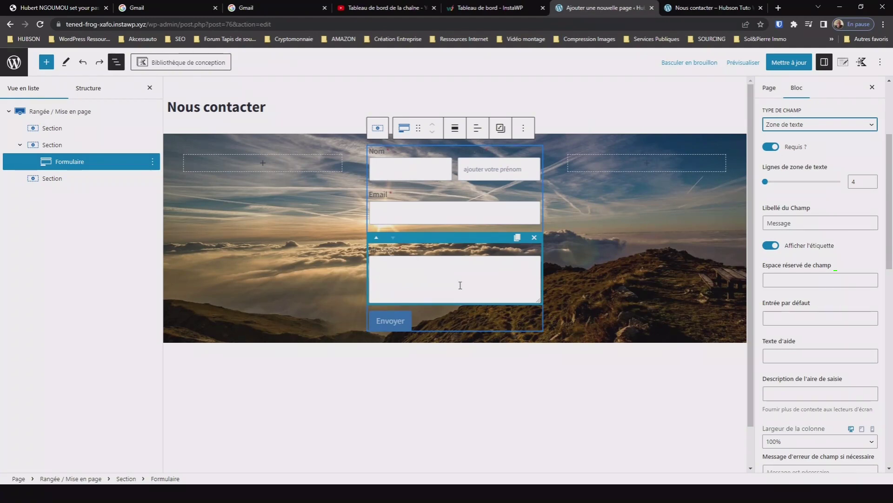
{"action": "scroll", "coordinate": [816, 396], "scroll_direction": "down", "scroll_amount": 3}
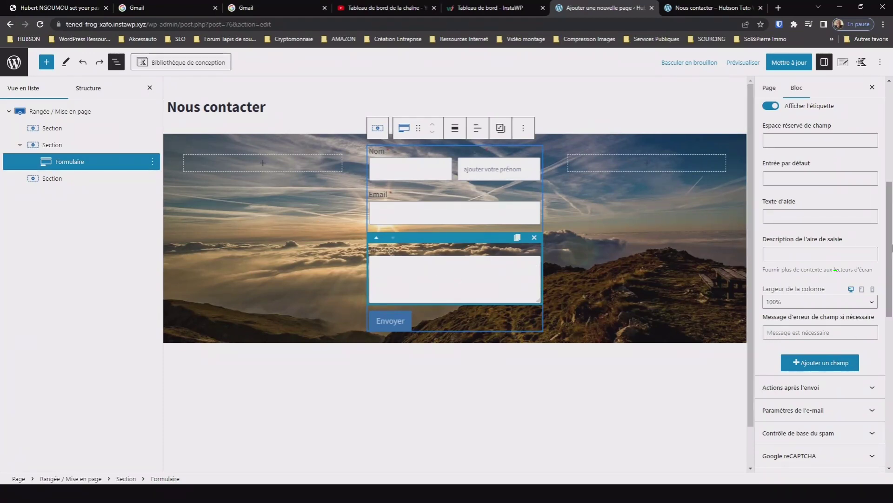
- Set the Message field's number of text area rows to 8
{"action": "left_click_drag", "start_coordinate": [888, 241], "coordinate": [887, 182]}
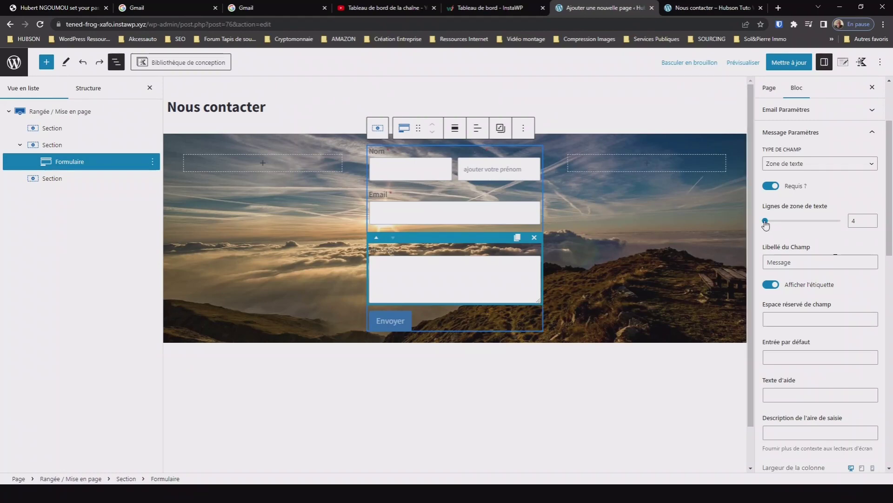
{"action": "left_click_drag", "start_coordinate": [766, 222], "coordinate": [771, 224]}
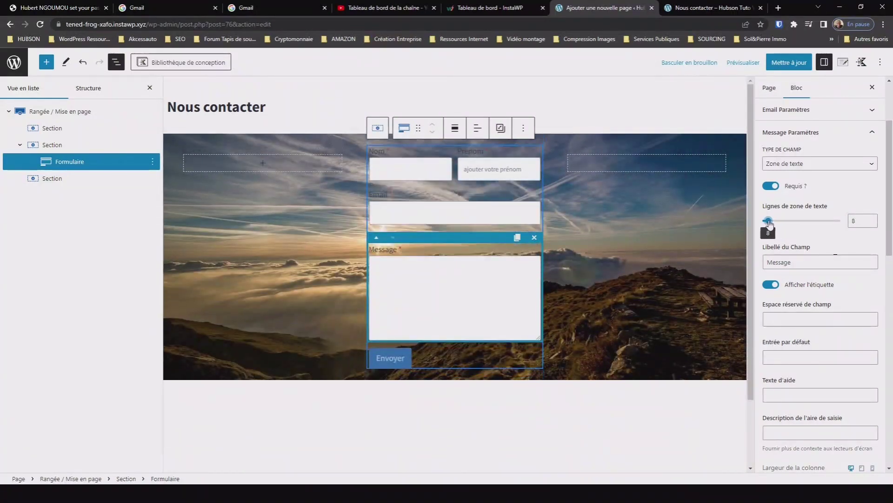
{"action": "scroll", "coordinate": [892, 291], "scroll_direction": "down", "scroll_amount": 6}
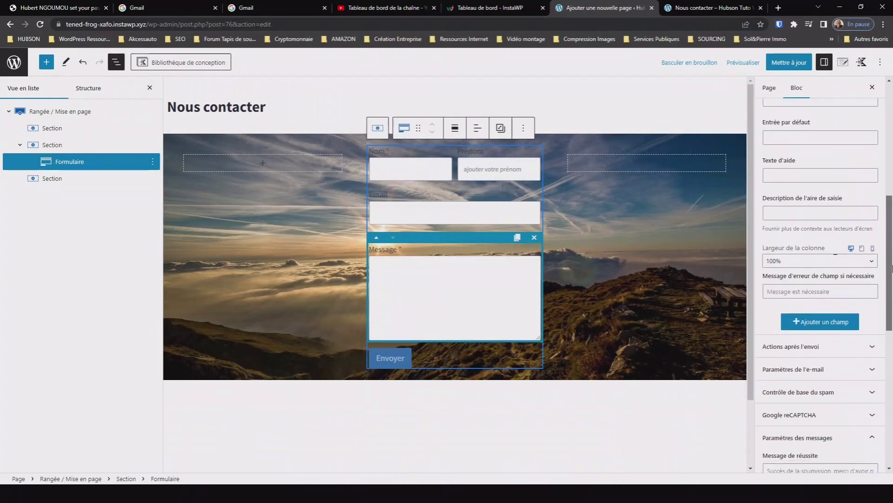
- Open the form's submit button styles, try the L button size and set it back to M
{"action": "left_click_drag", "start_coordinate": [892, 291], "coordinate": [892, 140]}
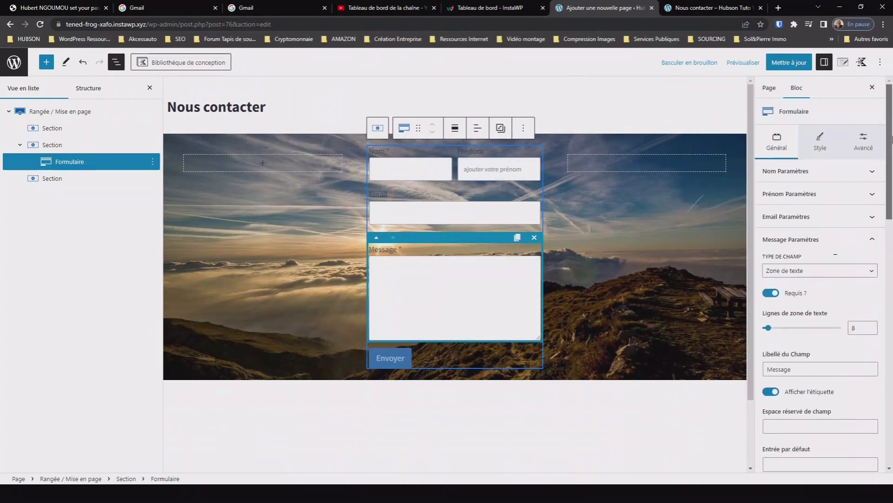
{"action": "left_click", "coordinate": [821, 153]}
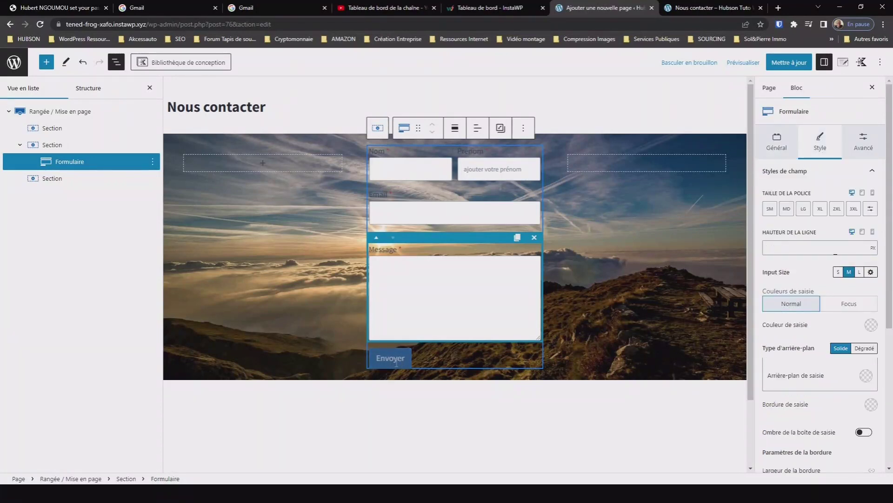
{"action": "left_click_drag", "start_coordinate": [889, 307], "coordinate": [889, 443]}
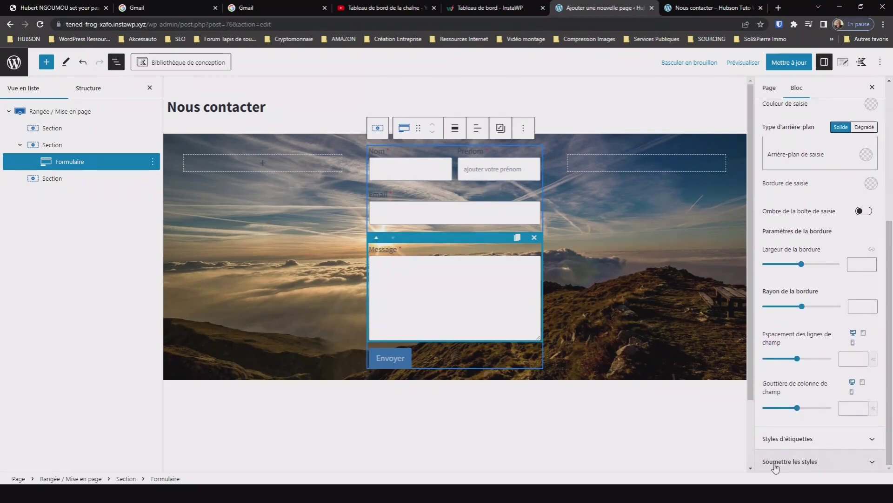
{"action": "left_click", "coordinate": [873, 463]}
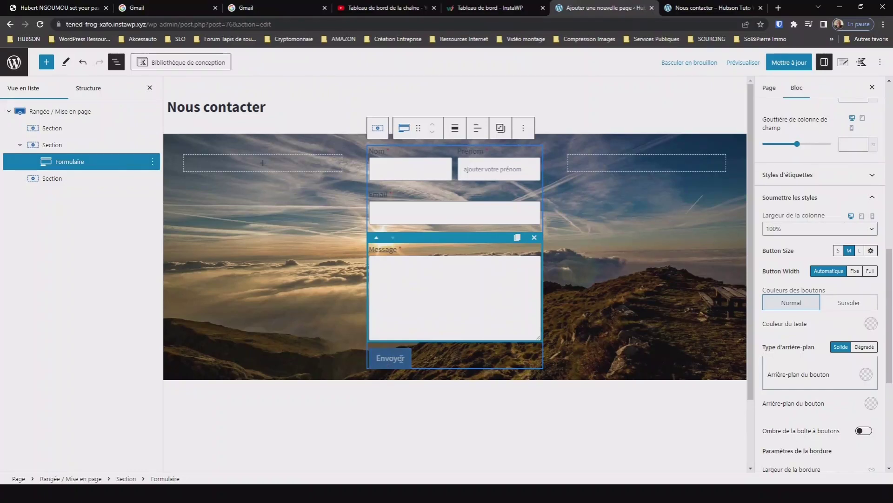
{"action": "left_click", "coordinate": [860, 251]}
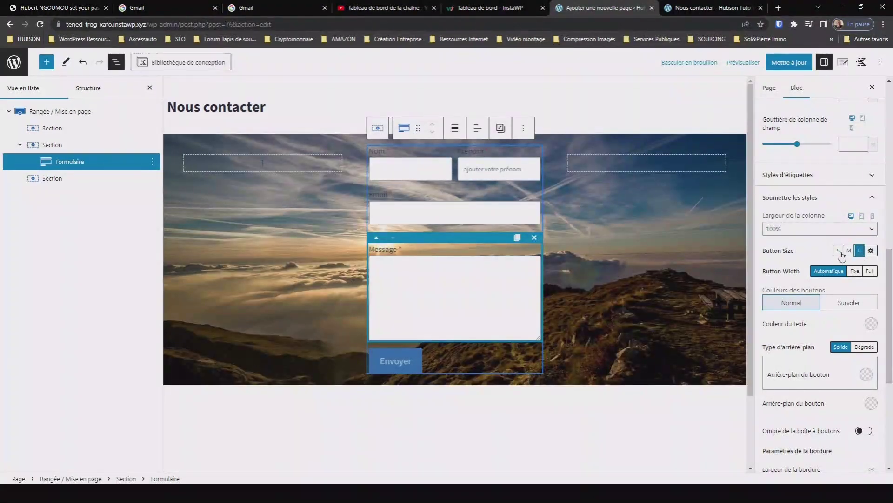
{"action": "left_click", "coordinate": [848, 251]}
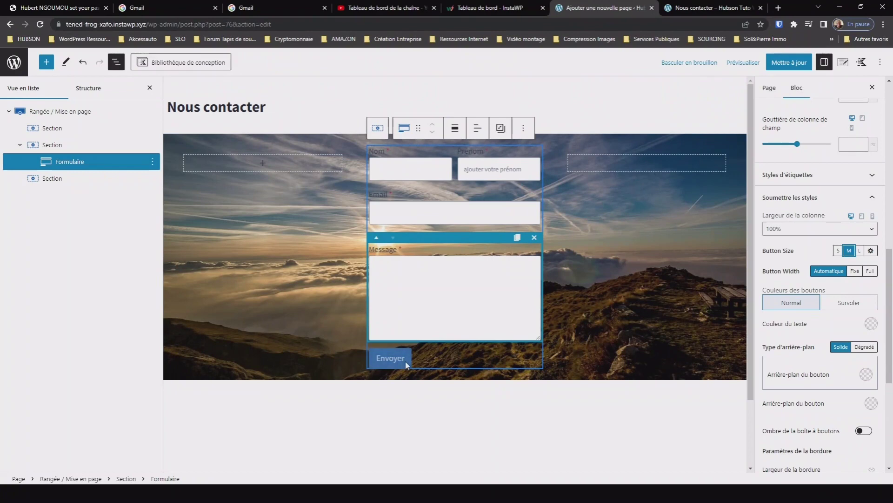
- Try a fixed submit button width of 300, and set the button width to Full instead
{"action": "left_click", "coordinate": [856, 272]}
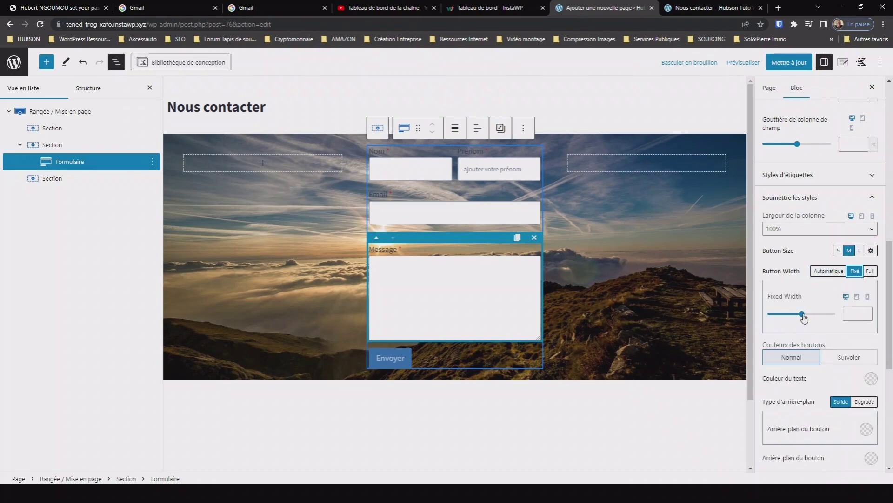
{"action": "left_click_drag", "start_coordinate": [802, 313], "coordinate": [808, 319]}
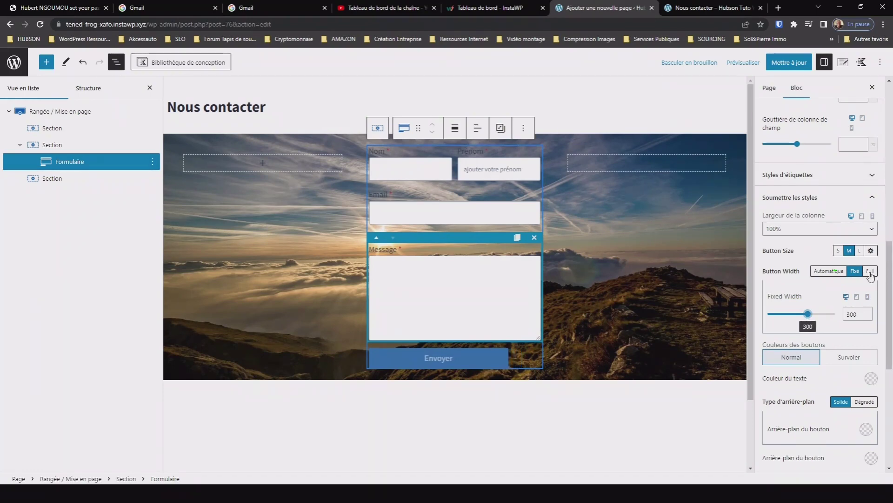
{"action": "left_click", "coordinate": [870, 272]}
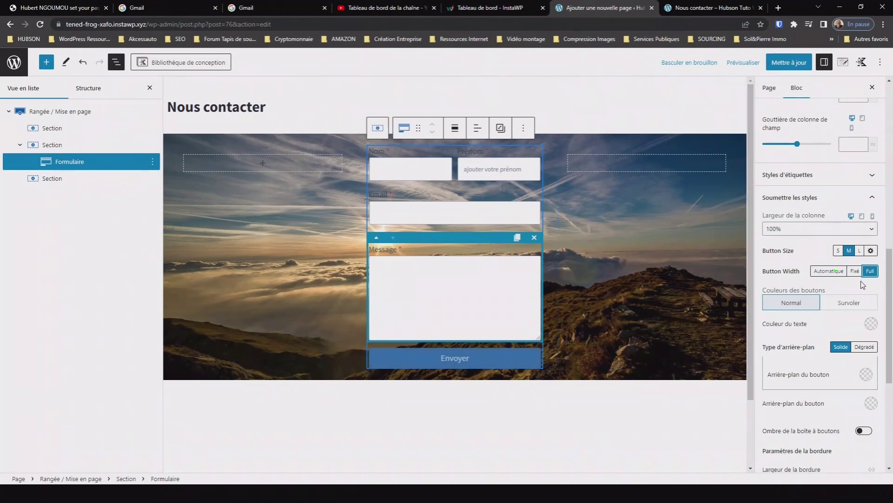
- Change the submit button's text to "Soumettre" and look over the button's colour and border options
{"action": "left_click", "coordinate": [469, 358]}
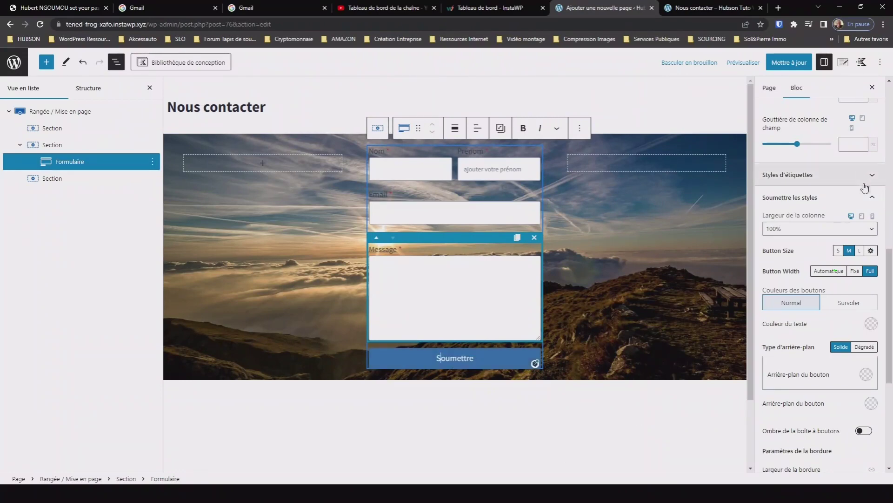
{"action": "scroll", "coordinate": [864, 218], "scroll_direction": "up", "scroll_amount": 2}
{"action": "scroll", "coordinate": [864, 218], "scroll_direction": "down", "scroll_amount": 4}
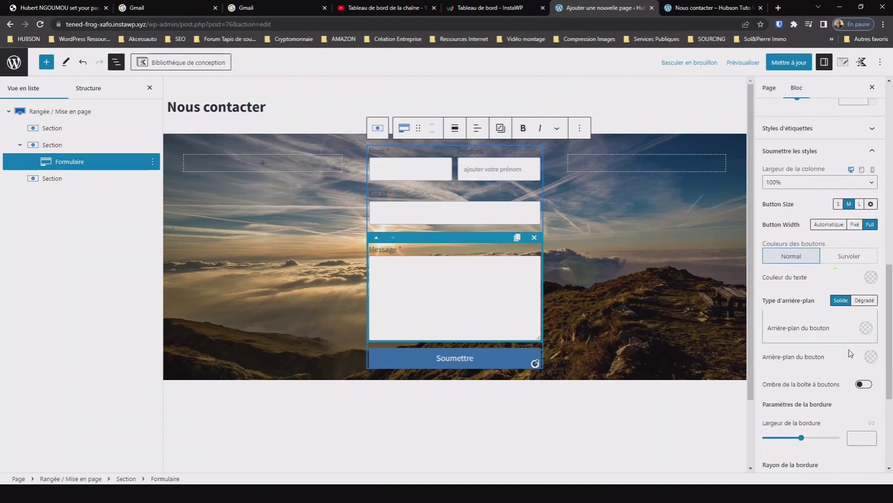
- Look over the remaining submit button styles and the form's advanced settings
{"action": "scroll", "coordinate": [847, 365], "scroll_direction": "down", "scroll_amount": 2}
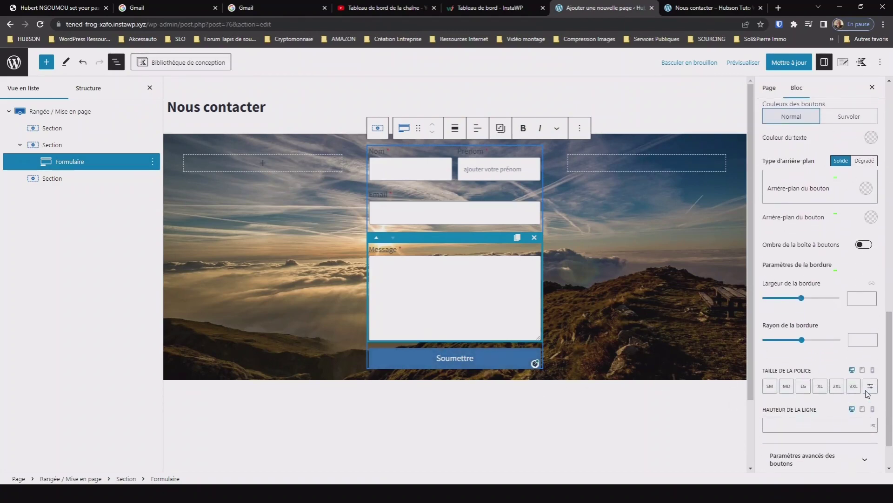
{"action": "scroll", "coordinate": [852, 389], "scroll_direction": "down", "scroll_amount": 1}
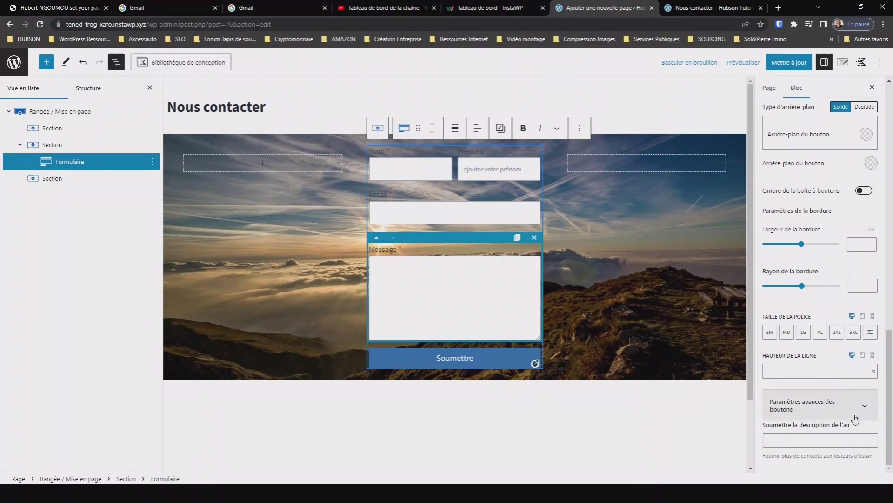
{"action": "scroll", "coordinate": [833, 395], "scroll_direction": "up", "scroll_amount": 7}
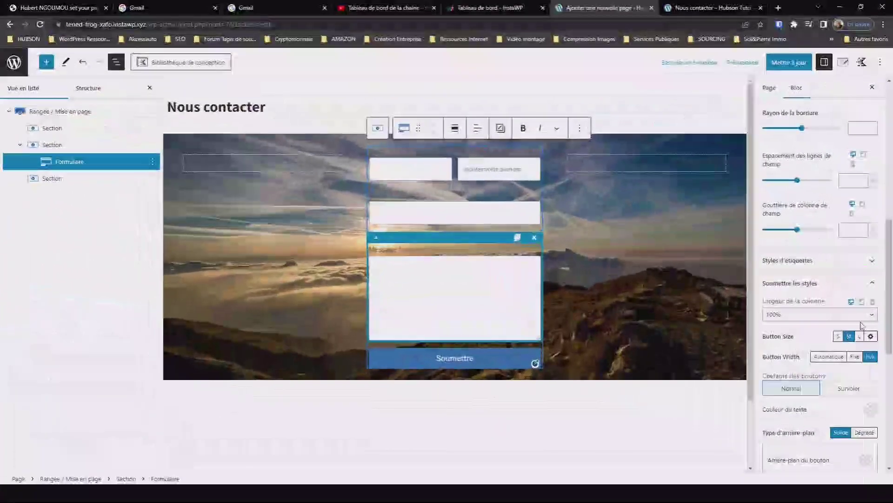
{"action": "scroll", "coordinate": [889, 257], "scroll_direction": "up", "scroll_amount": 8}
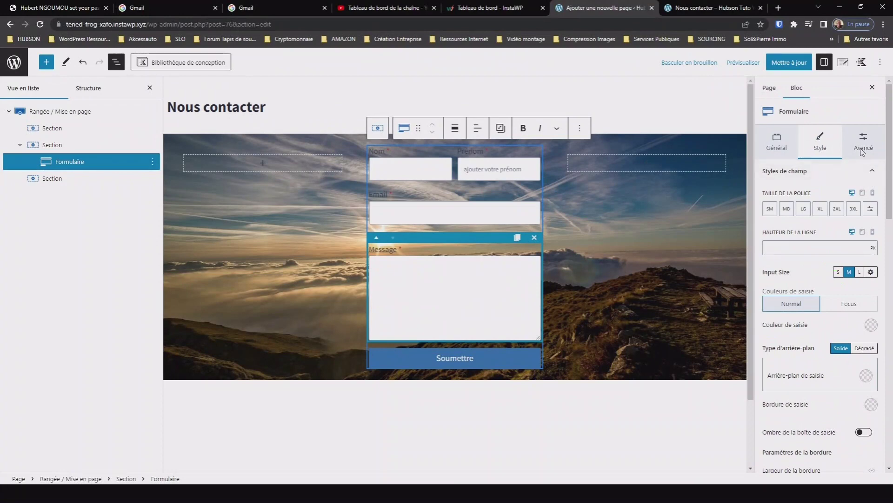
{"action": "left_click", "coordinate": [862, 148]}
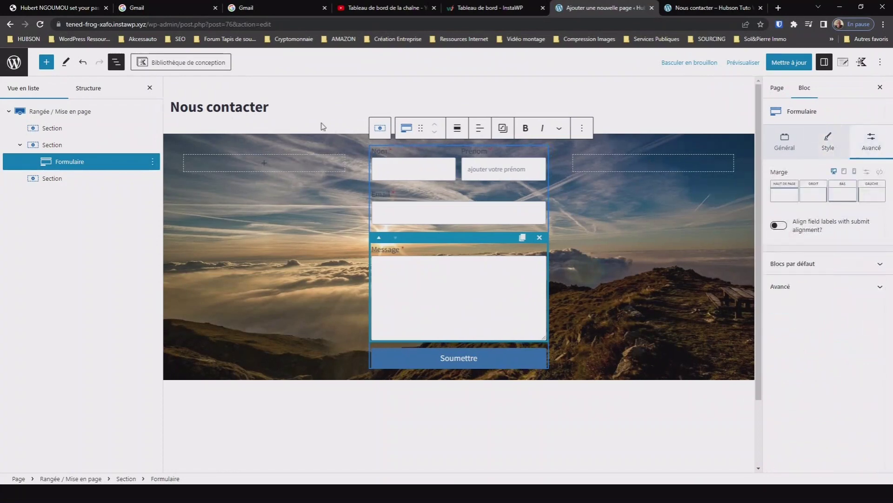
- Set the background colour of the middle section containing the form to white (FFFFFF)
{"action": "left_click", "coordinate": [380, 129]}
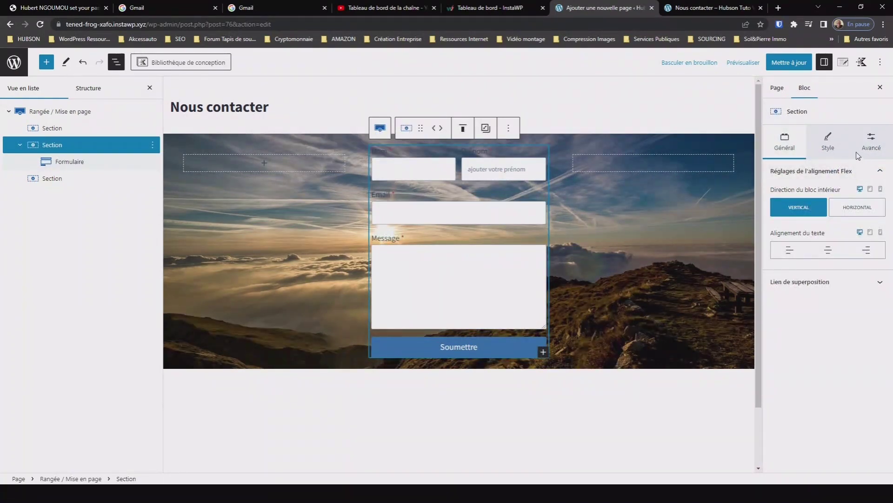
{"action": "left_click", "coordinate": [828, 154]}
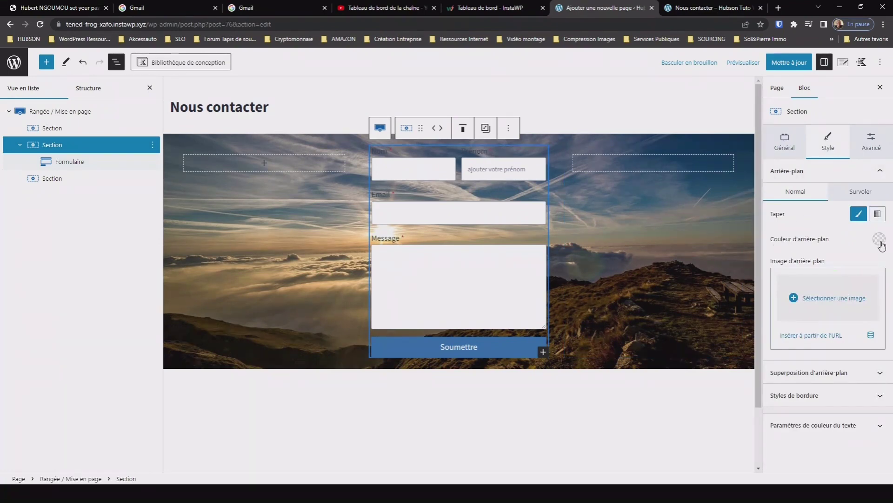
{"action": "left_click", "coordinate": [879, 238]}
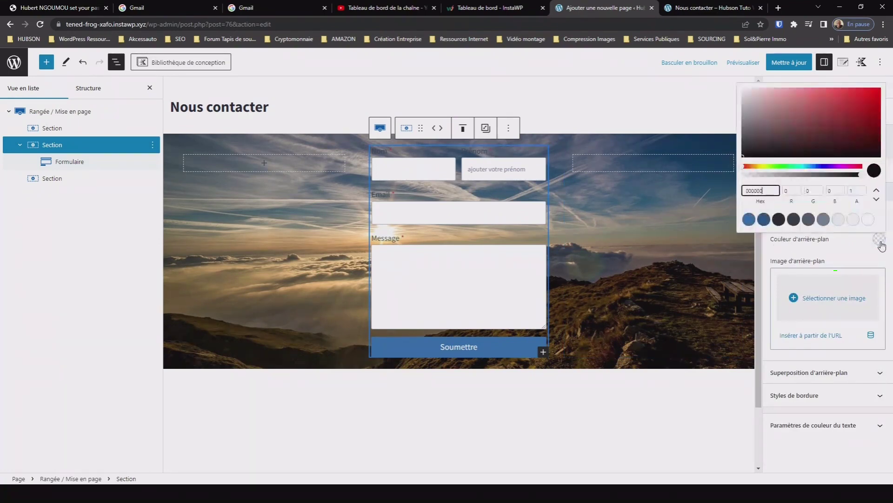
{"action": "left_click", "coordinate": [869, 219]}
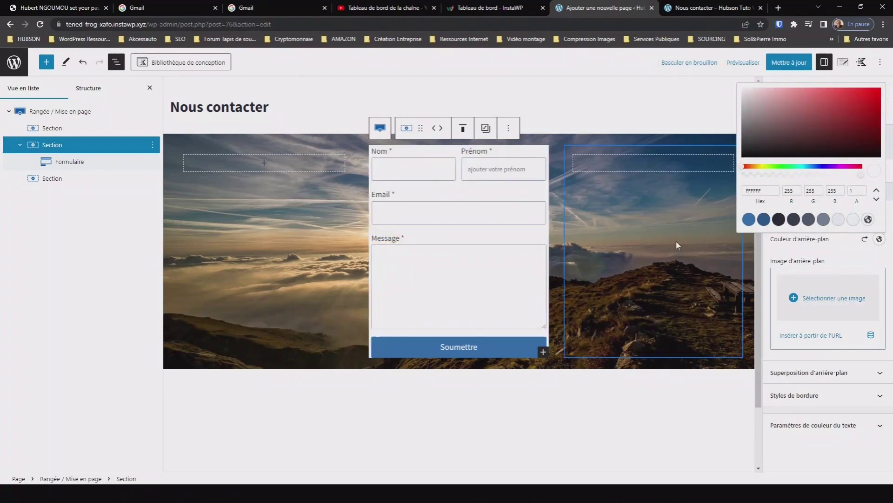
{"action": "left_click", "coordinate": [585, 258]}
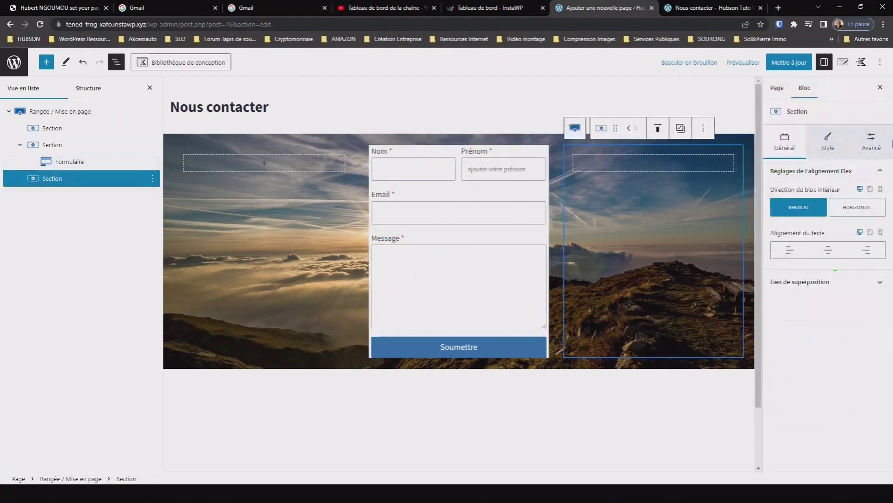
- Link the four inner margins of the form's middle section and set them to Petit 24px (SM)
{"action": "left_click", "coordinate": [429, 140]}
{"action": "left_click", "coordinate": [396, 167]}
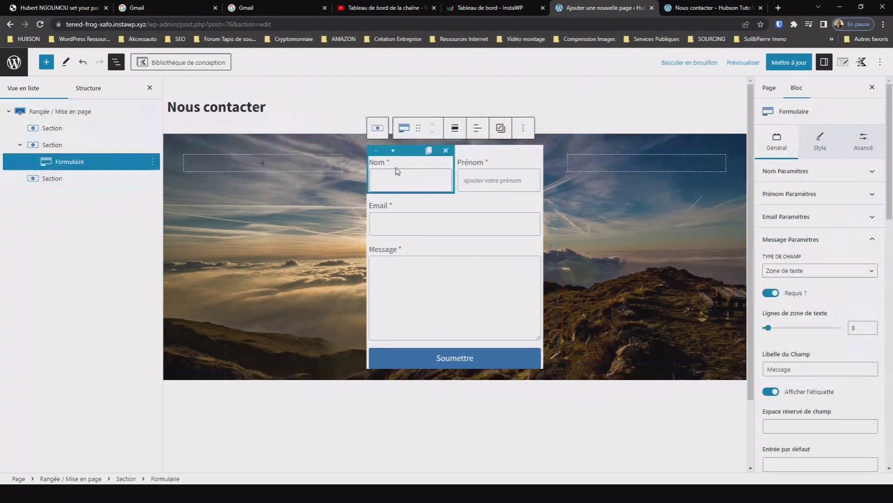
{"action": "left_click", "coordinate": [375, 127]}
{"action": "left_click", "coordinate": [874, 171]}
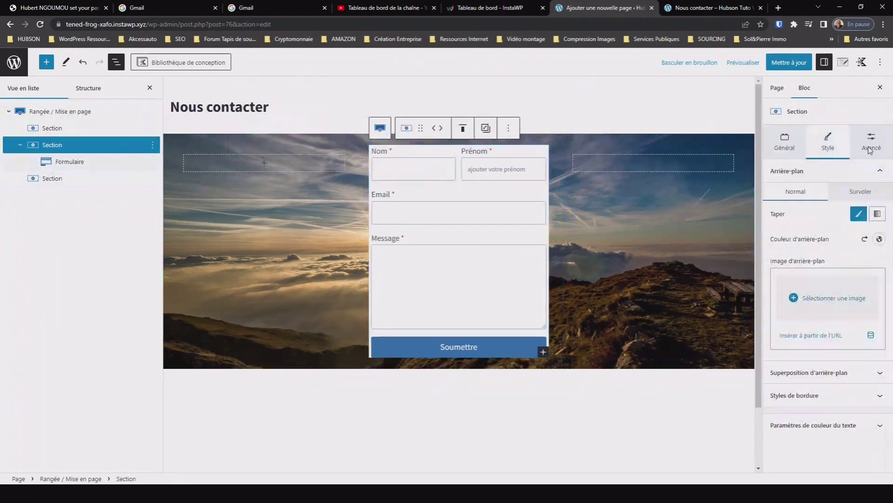
{"action": "left_click", "coordinate": [870, 148]}
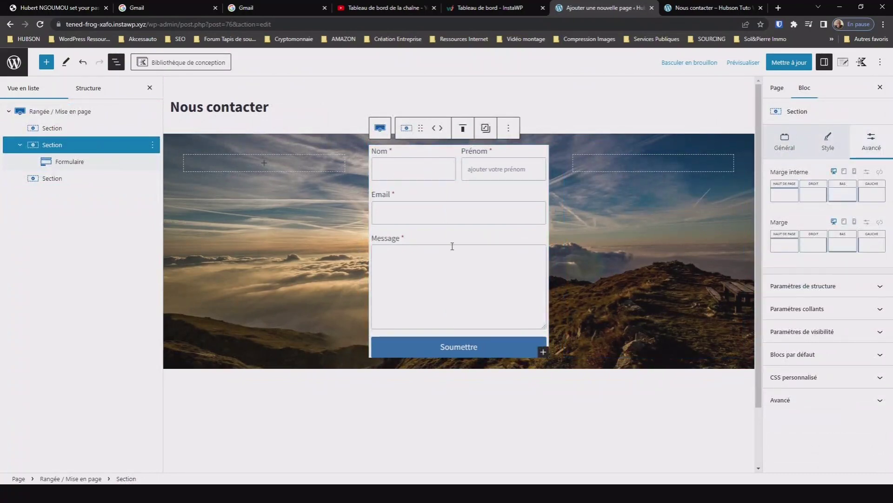
{"action": "left_click", "coordinate": [879, 172]}
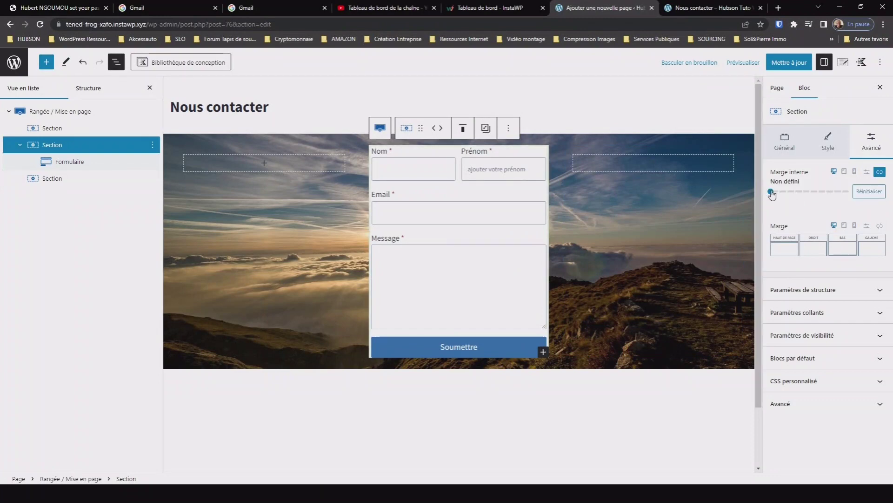
{"action": "left_click_drag", "start_coordinate": [772, 195], "coordinate": [794, 191]}
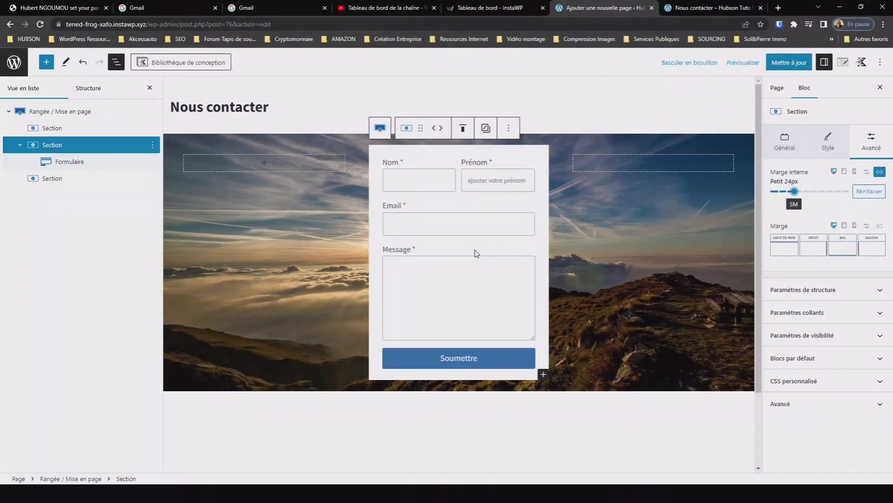
- Preview the "Nous contacter" page in a new browser tab
{"action": "left_click", "coordinate": [743, 62]}
{"action": "left_click", "coordinate": [745, 148]}
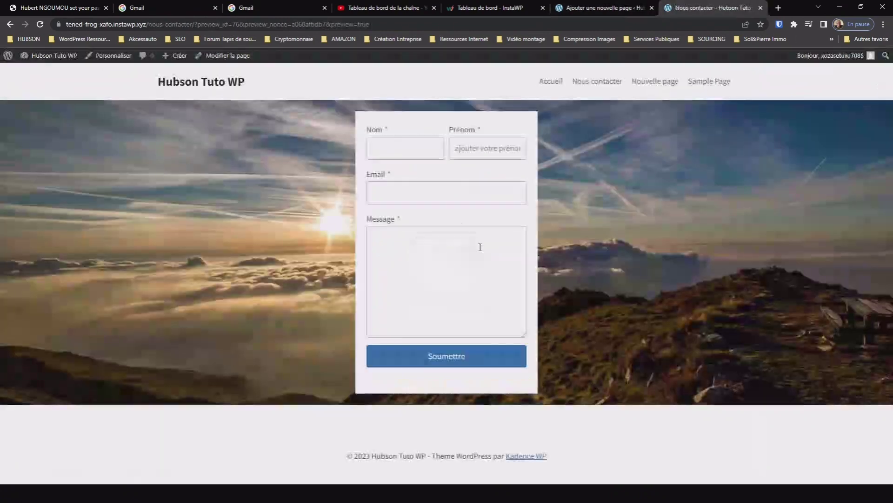